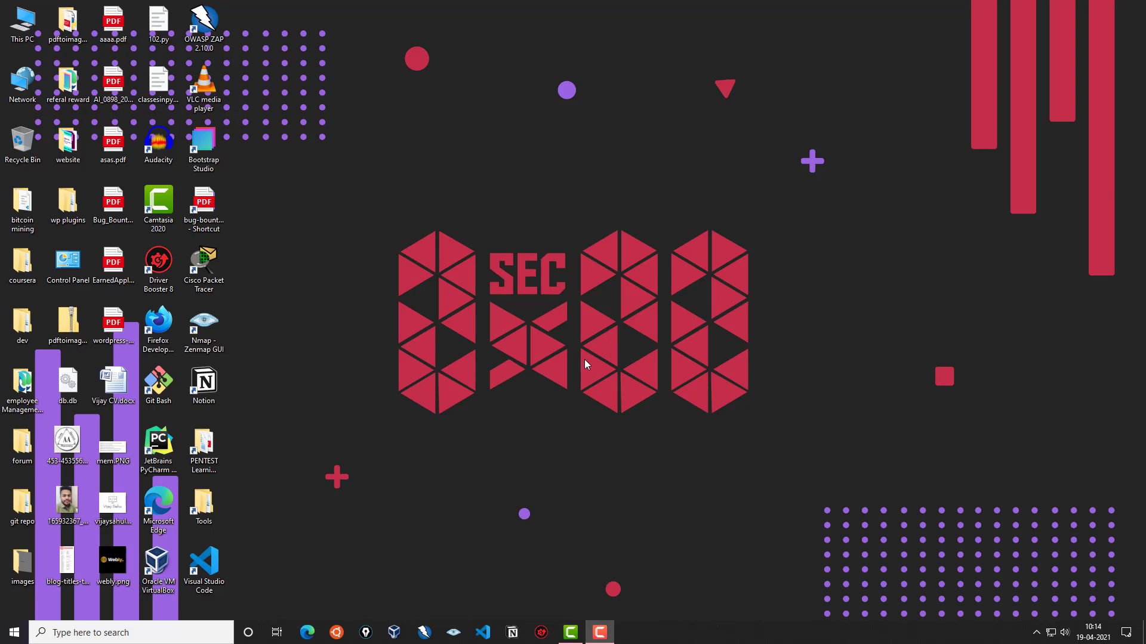
Open Microsoft Edge in a maximized window and go to google.com
click(306, 633)
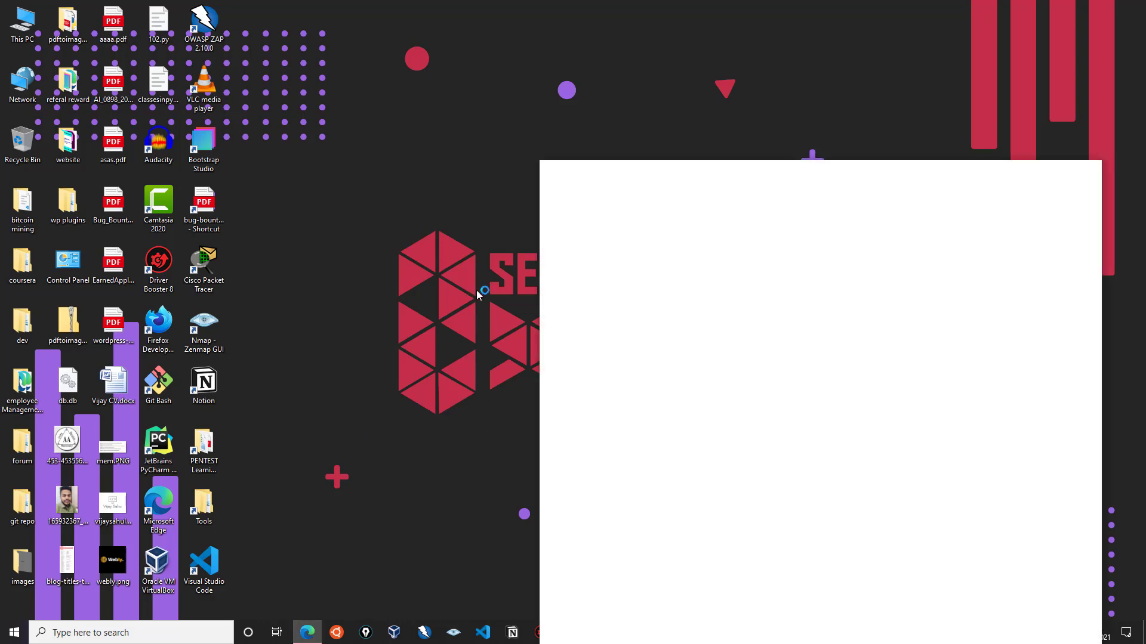
drag(776, 170, 590, 4)
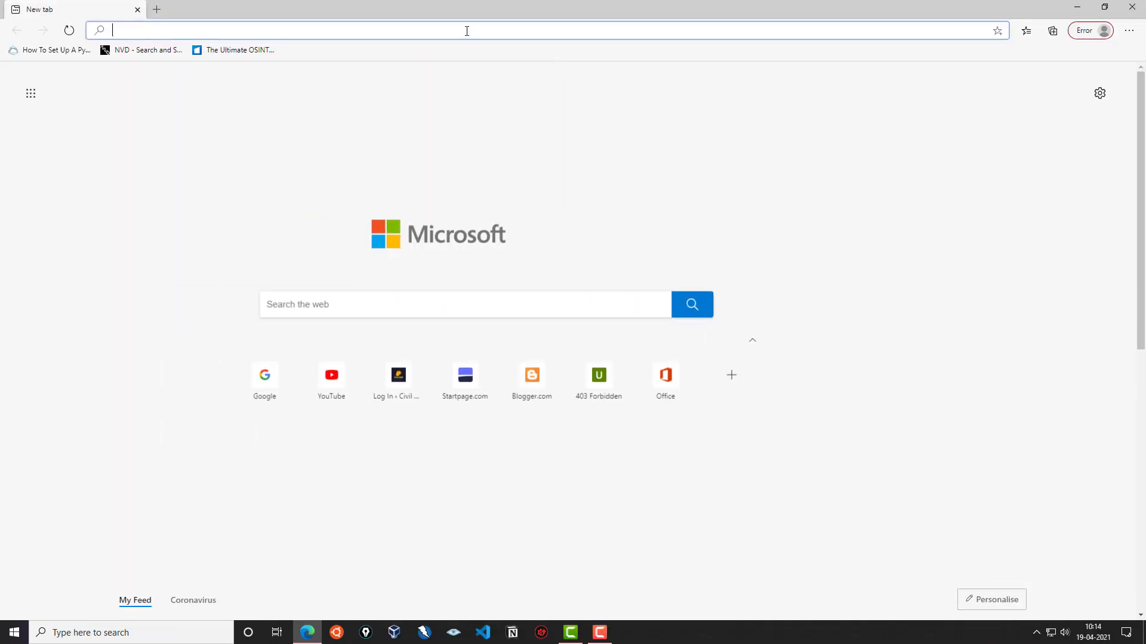
text(google.com)
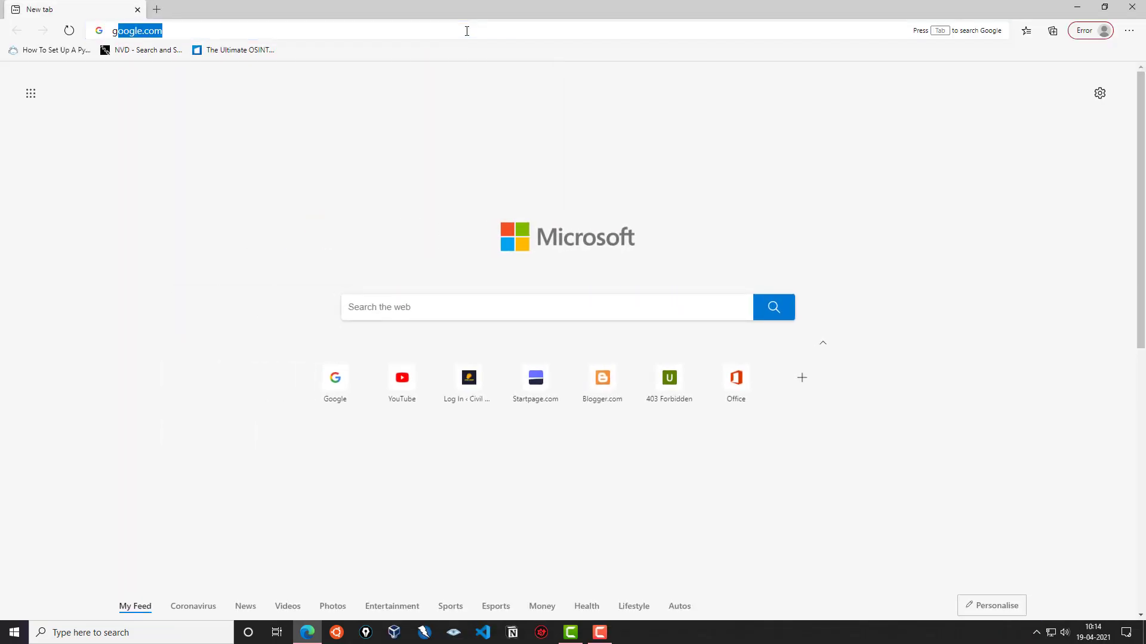
key(Return)
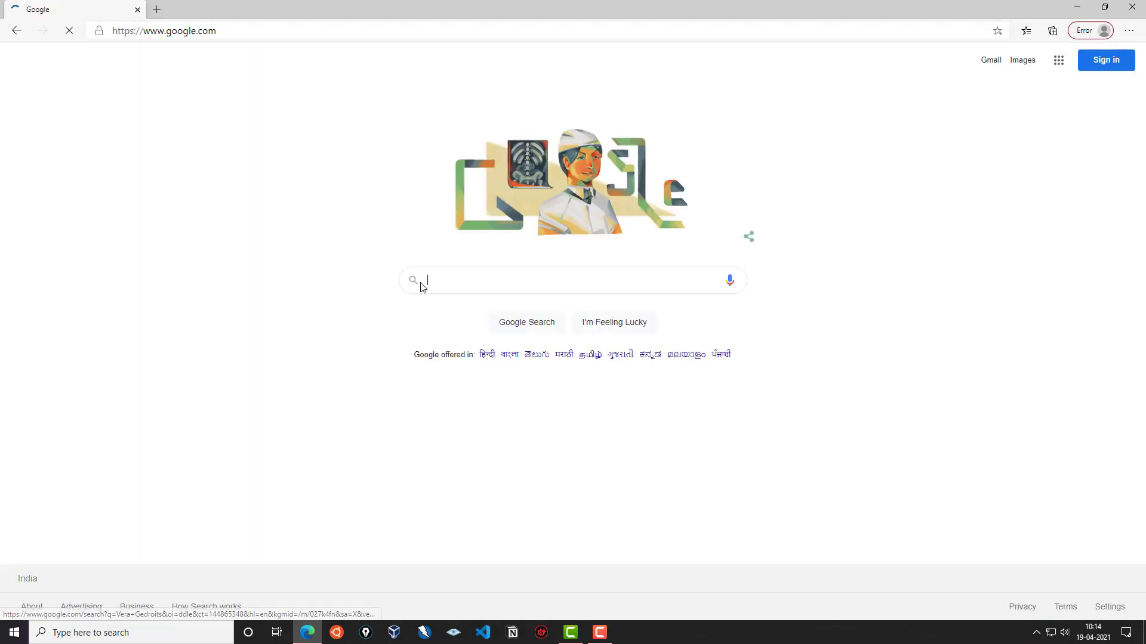
Search Google for "ubuntu" and open the official ubuntu.com website from the results
click(456, 276)
text(ubuntu)
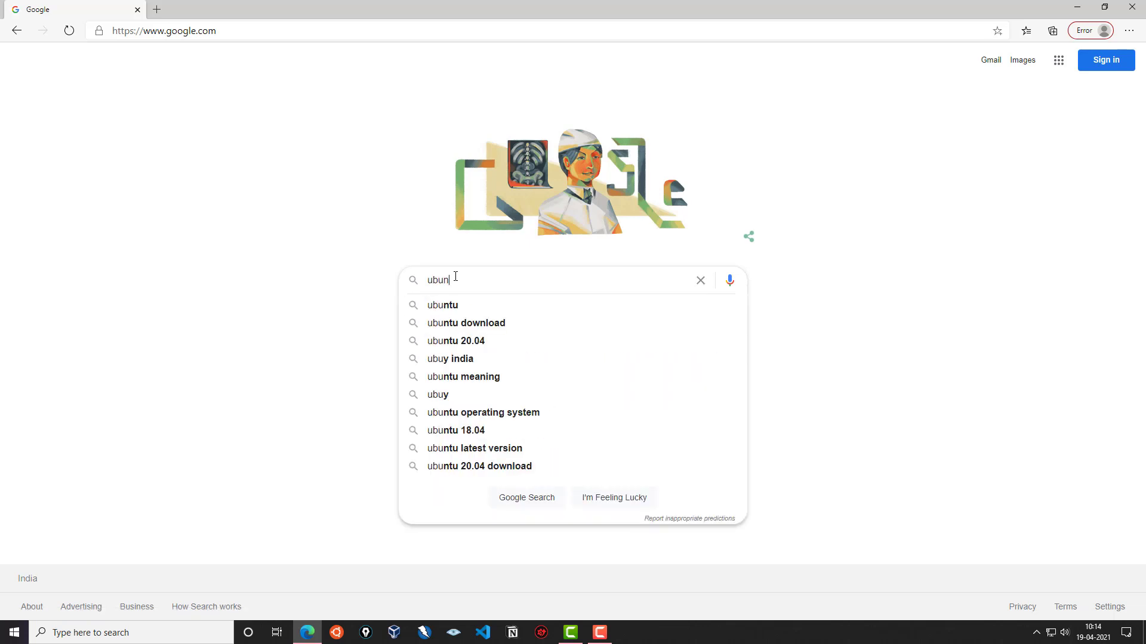
key(Return)
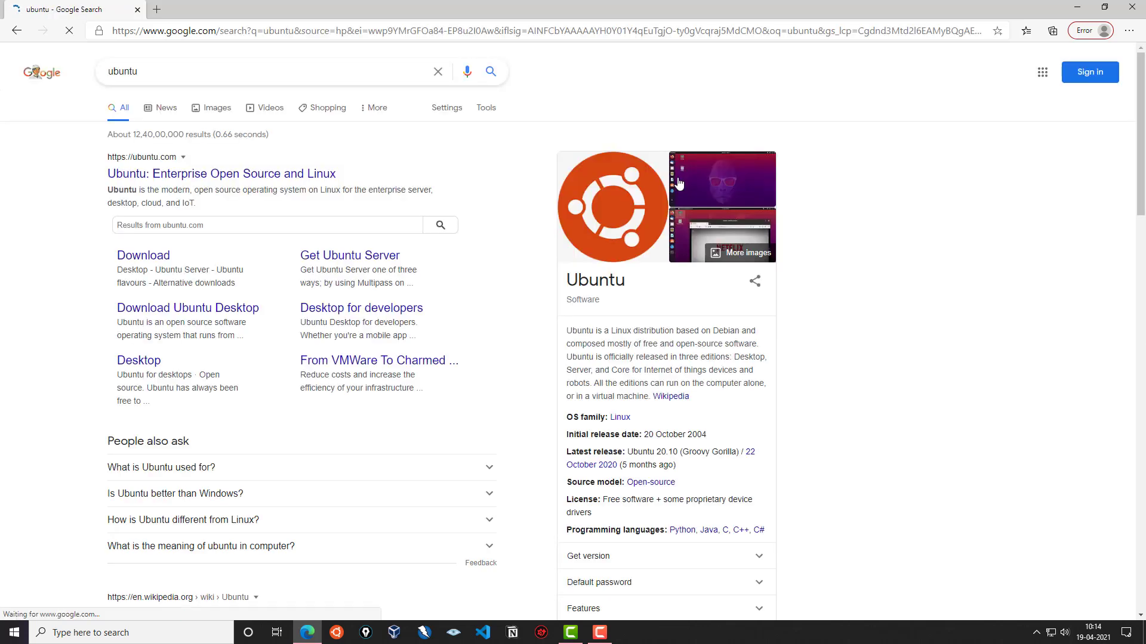
scroll(358, 89, down, 2)
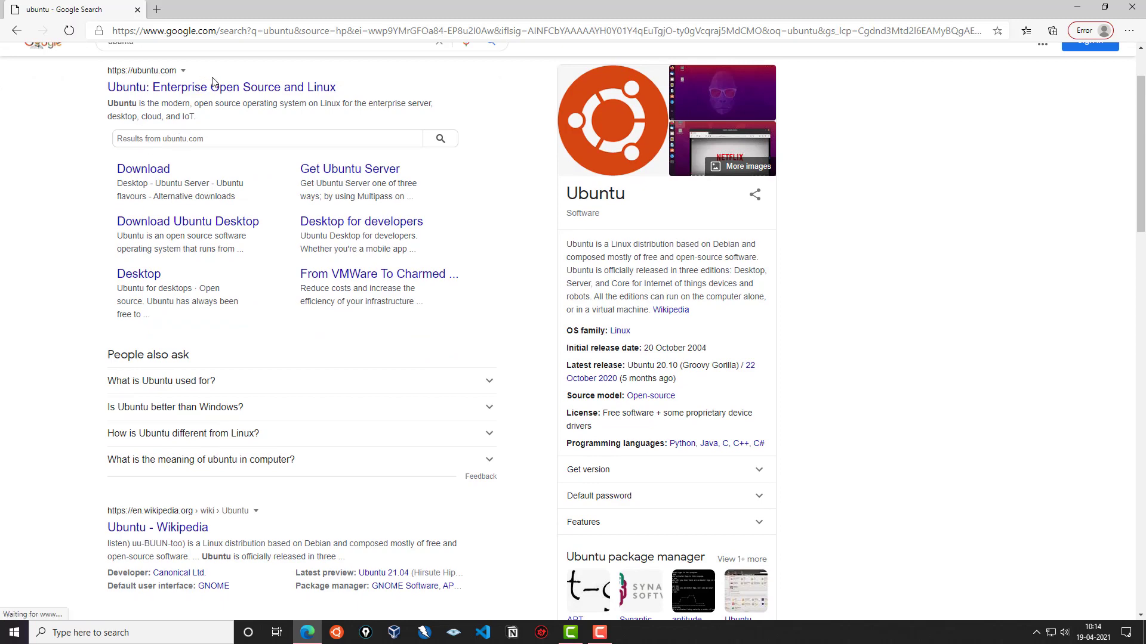
scroll(203, 179, up, 2)
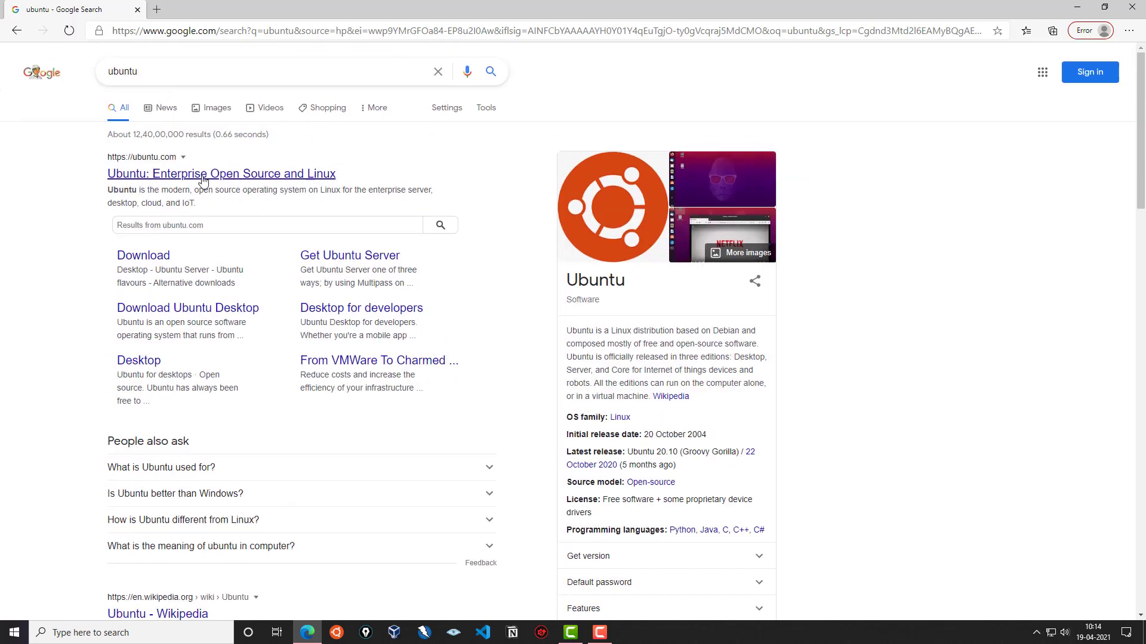
click(273, 176)
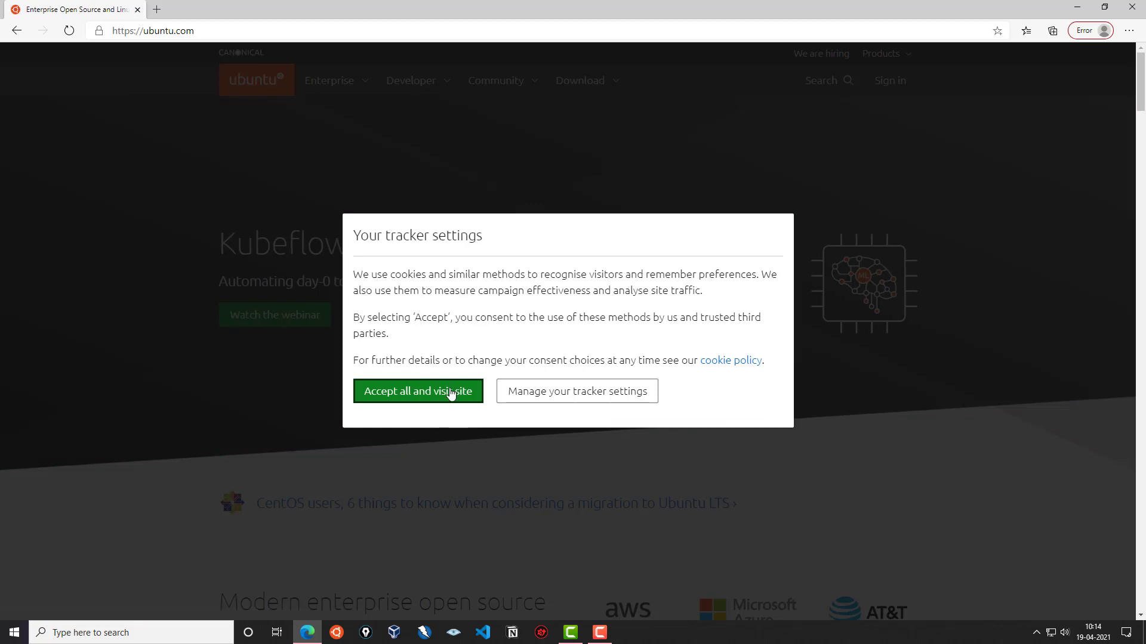
Accept all trackers on ubuntu.com and start downloading Ubuntu Desktop 20.04 LTS
click(451, 391)
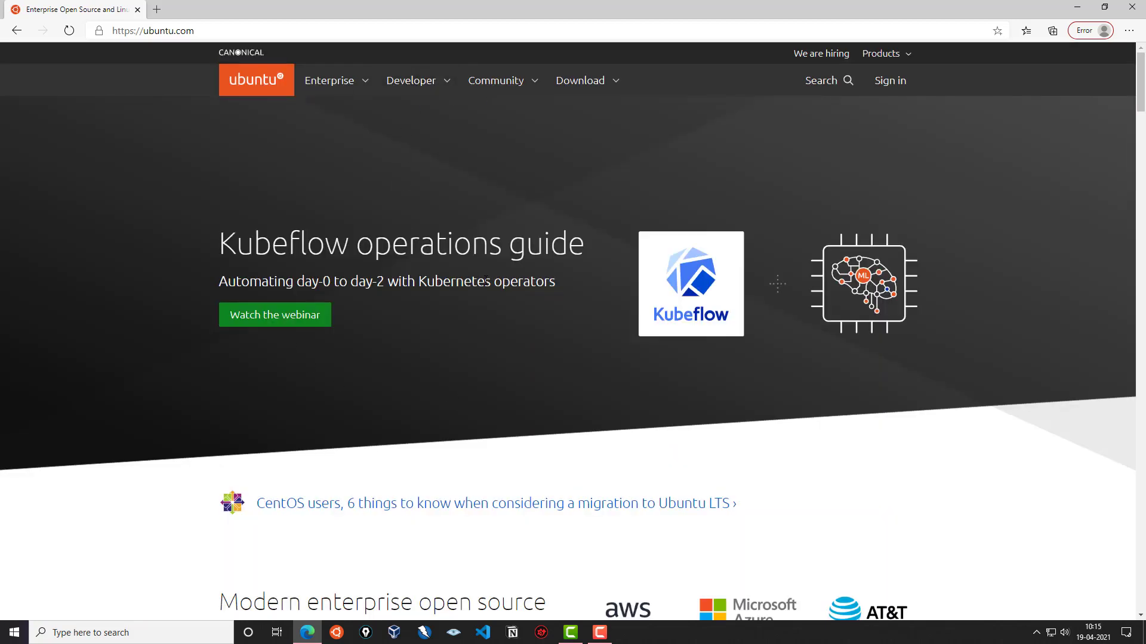
click(616, 81)
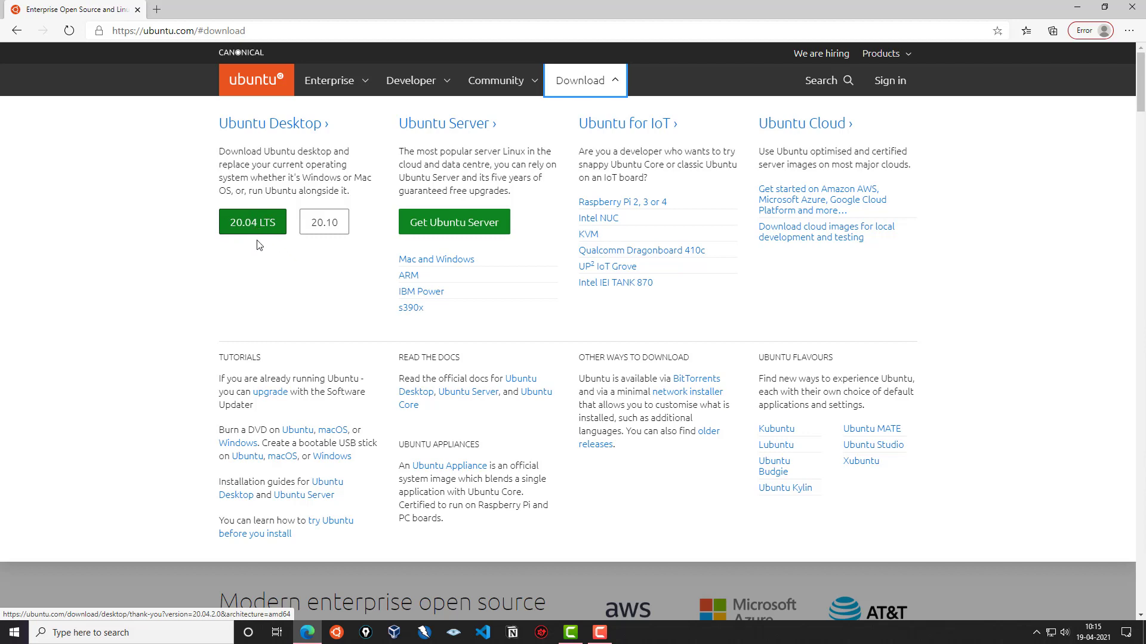
click(248, 223)
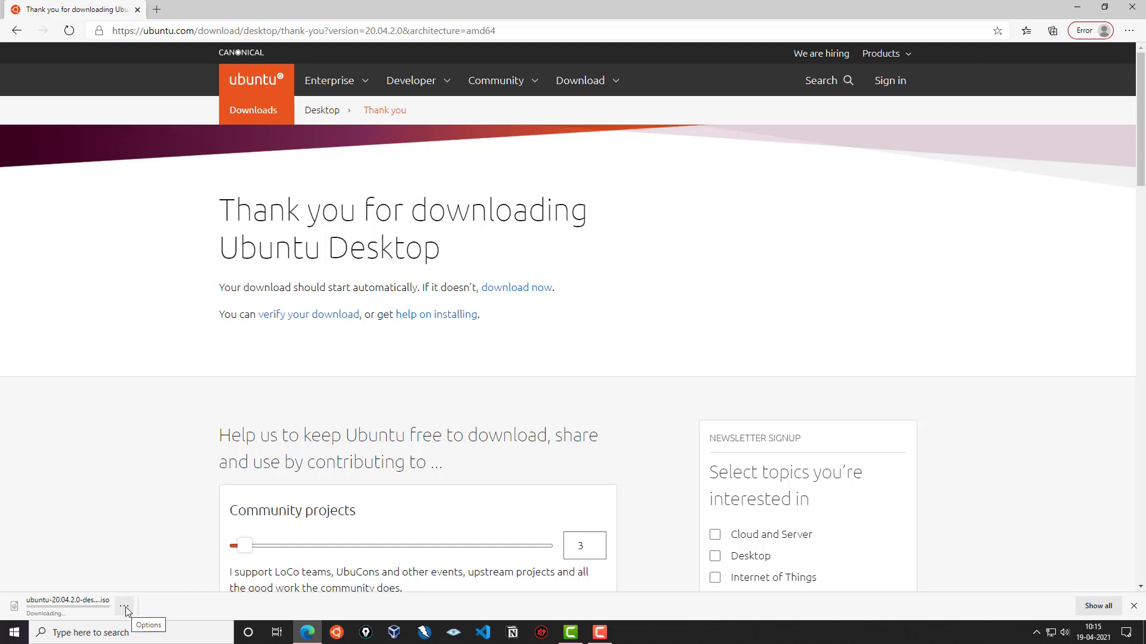
Cancel the running Ubuntu ISO download, close the browser and refresh the desktop
click(124, 607)
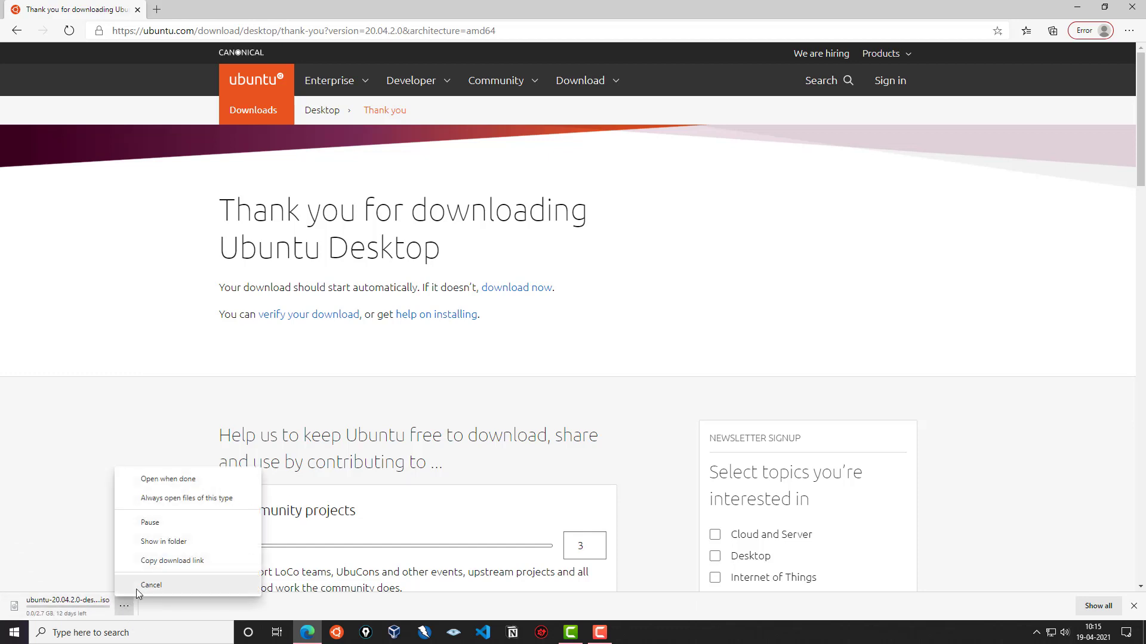
click(175, 586)
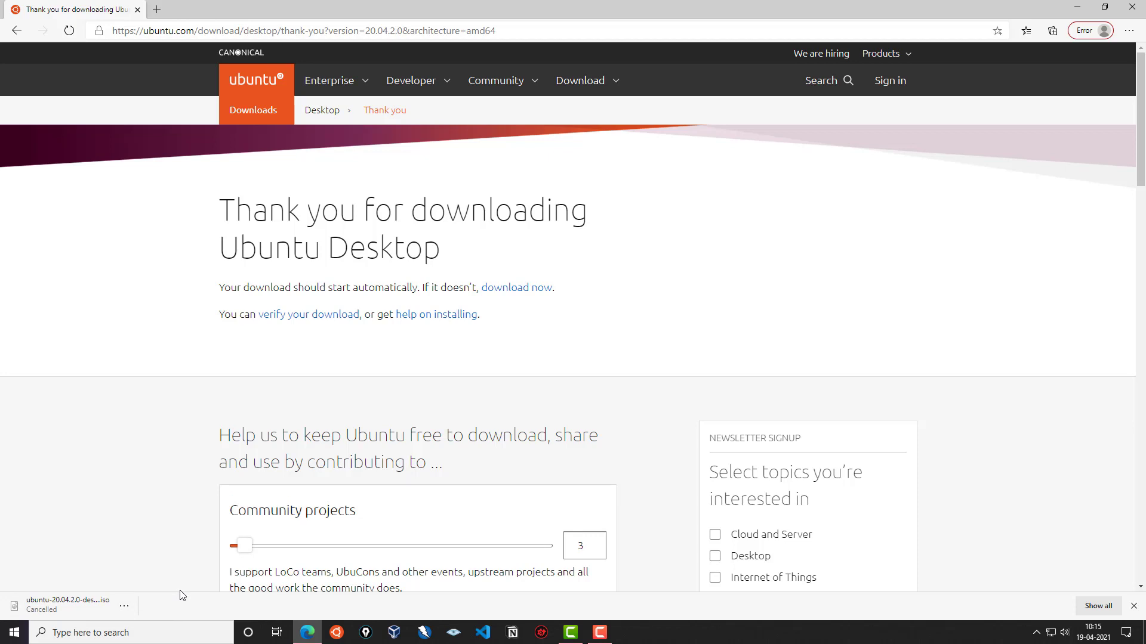
click(1130, 13)
right_click(390, 116)
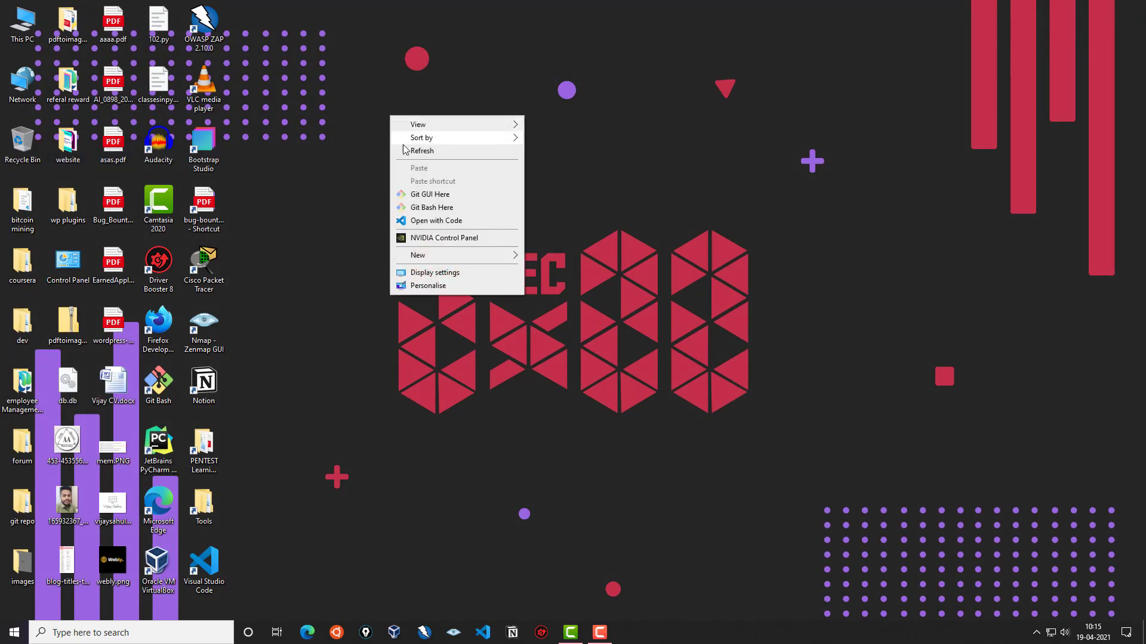
click(403, 148)
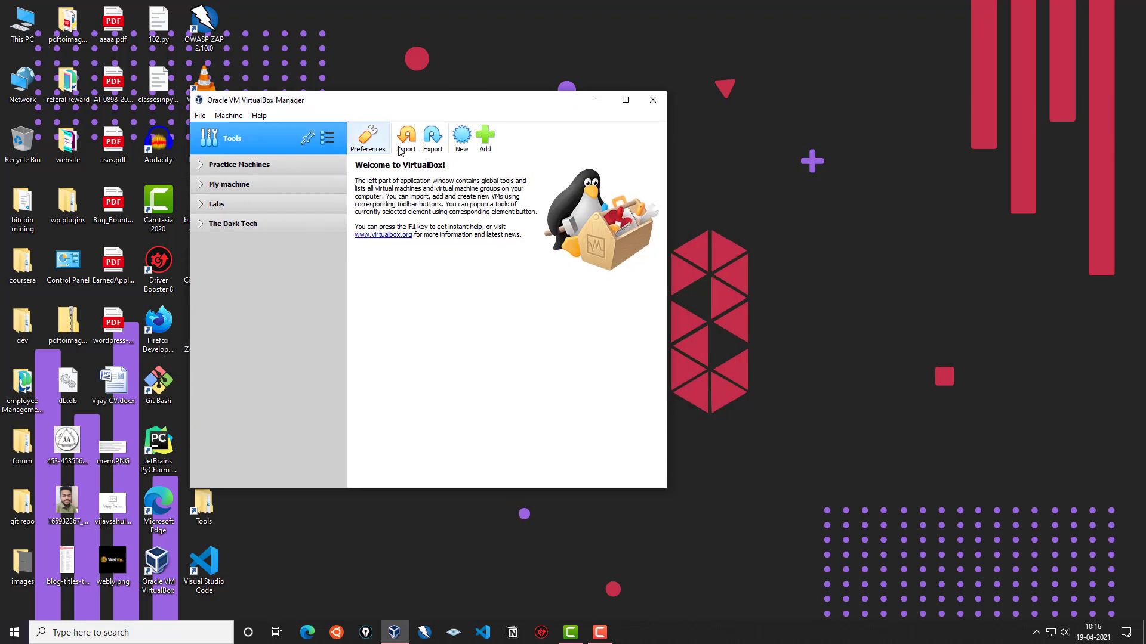
Switch to Oracle VM VirtualBox and begin creating a new virtual machine in guided mode
click(463, 141)
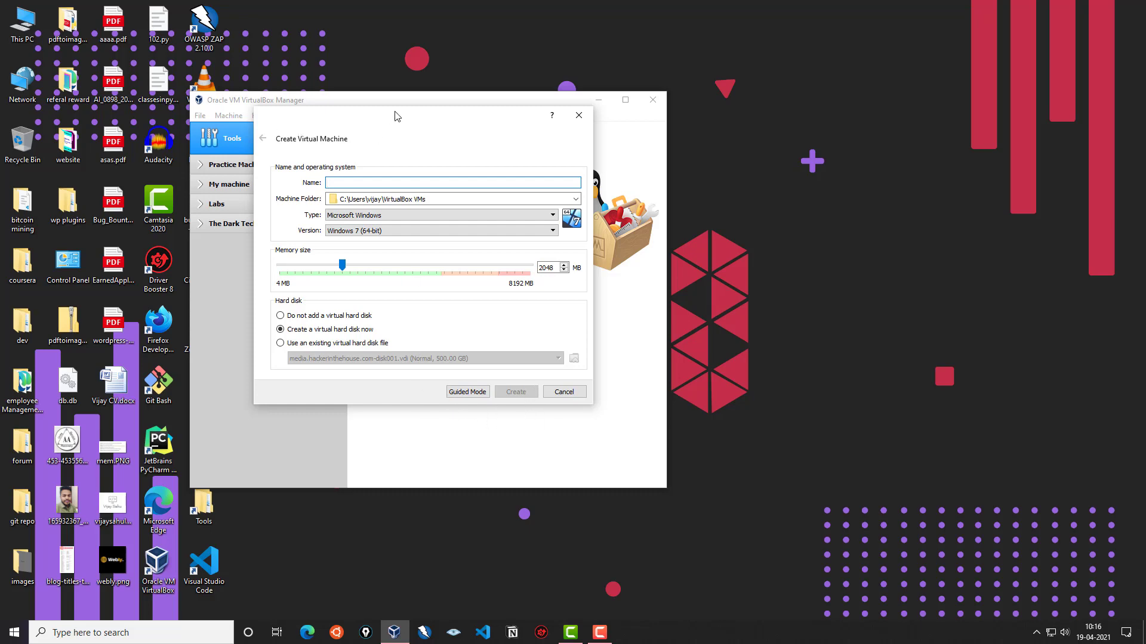
drag(396, 114, 598, 178)
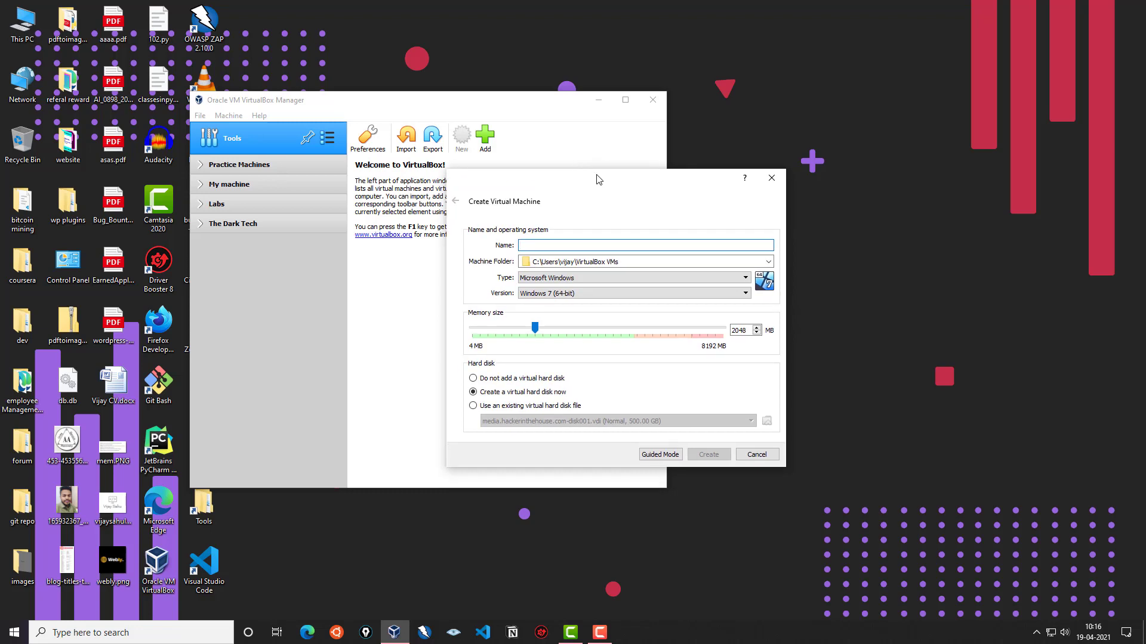
click(660, 454)
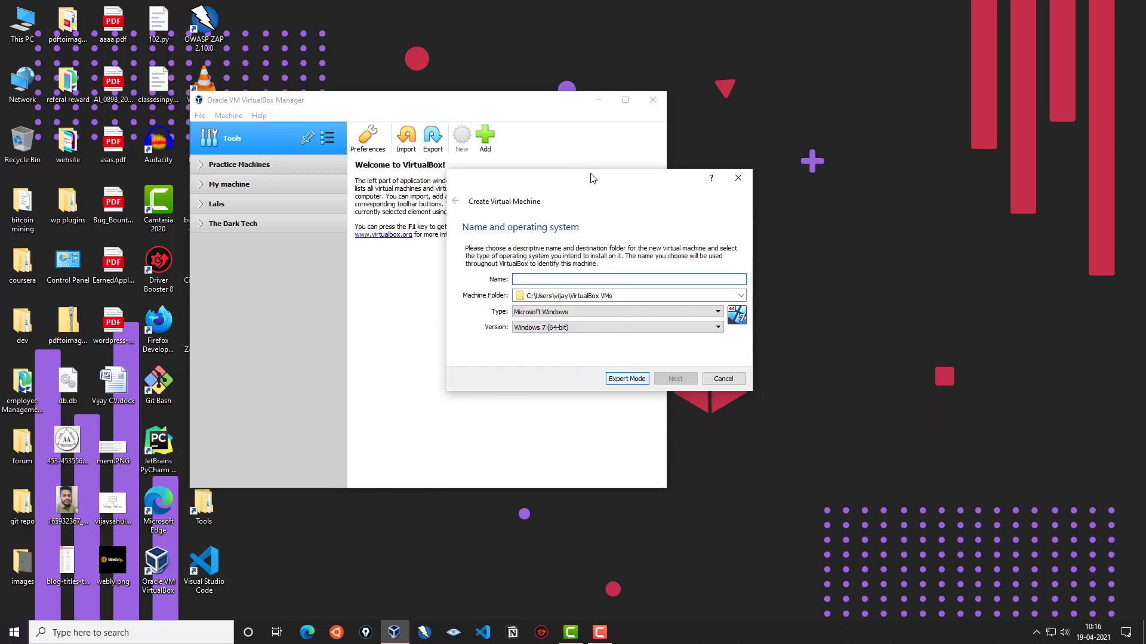
drag(590, 182, 368, 168)
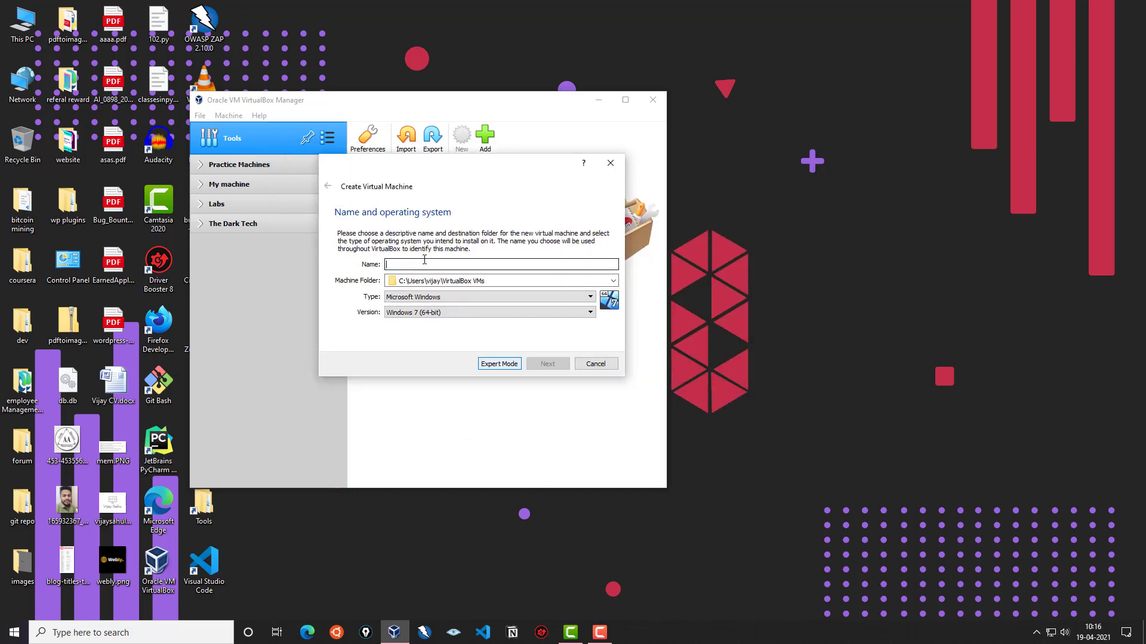
Name the virtual machine Ubuntu and set its type to Linux and version to Ubuntu (64-bit)
text(Ubuntu)
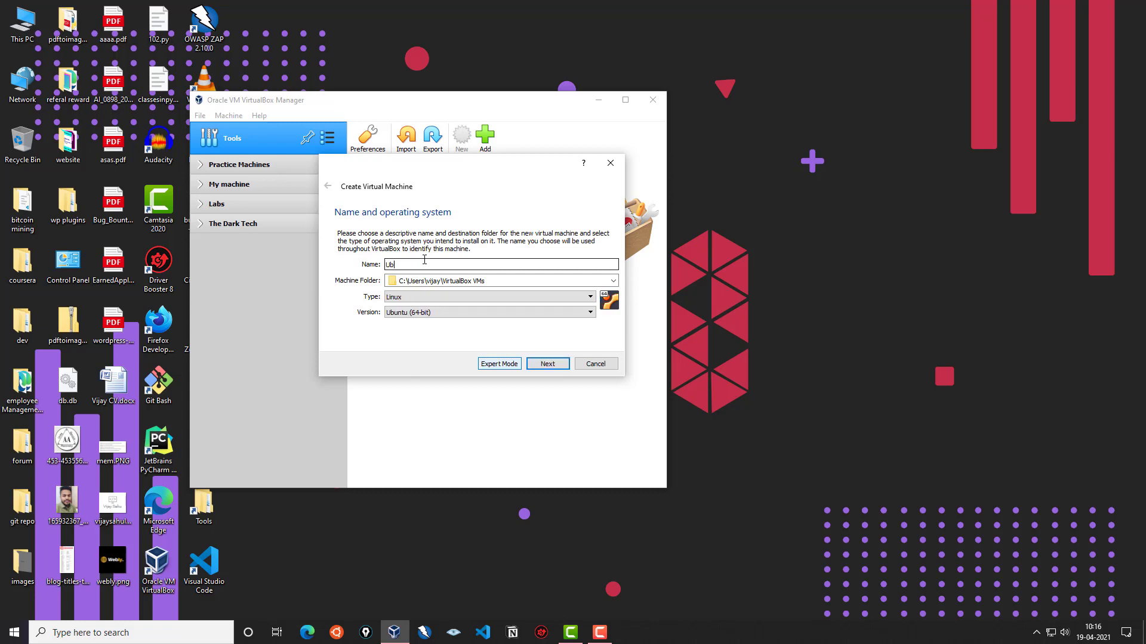
click(429, 297)
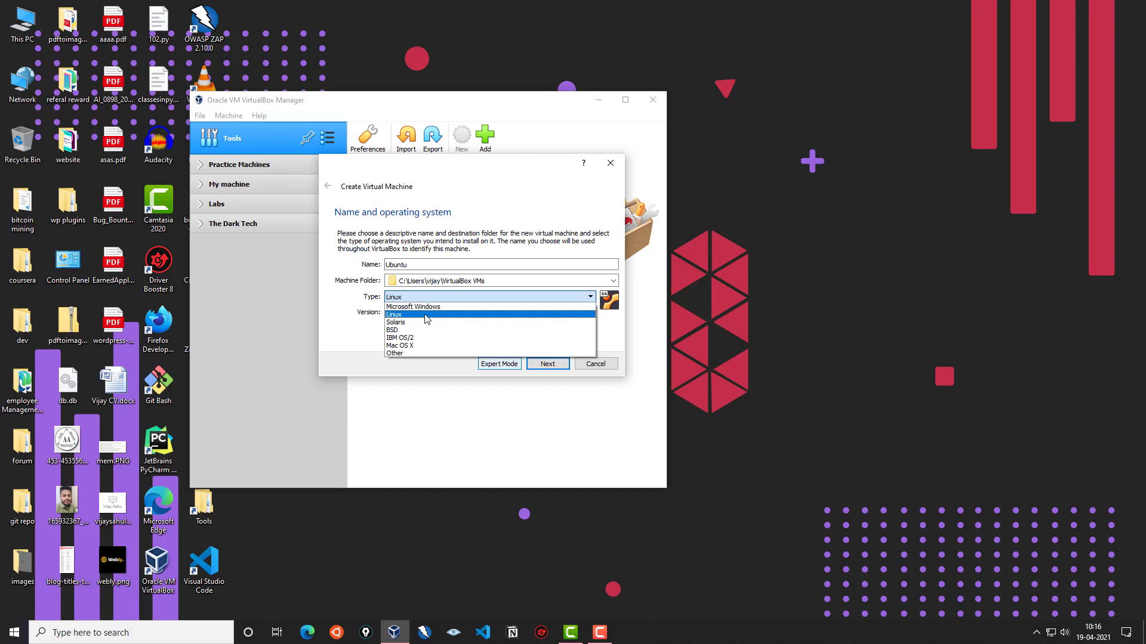
click(425, 314)
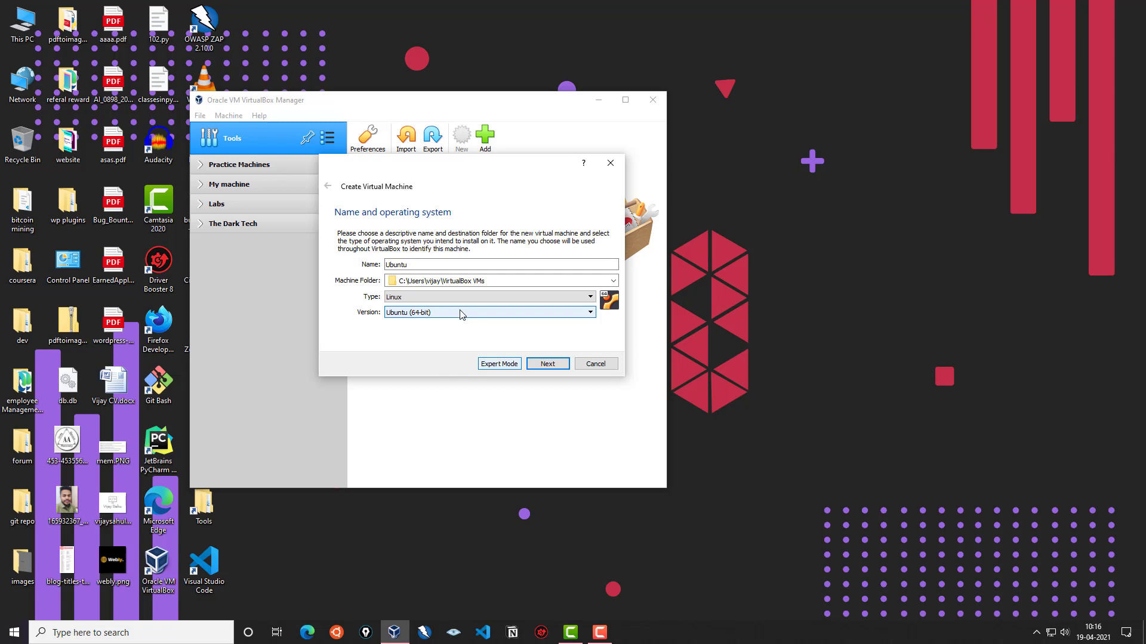
click(452, 315)
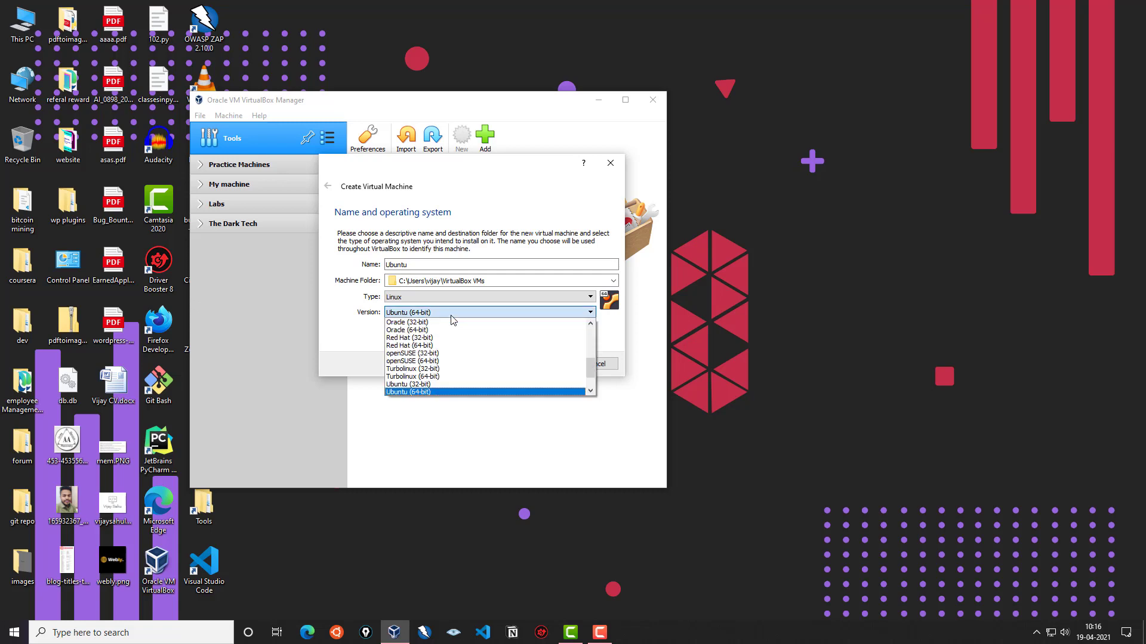
click(449, 384)
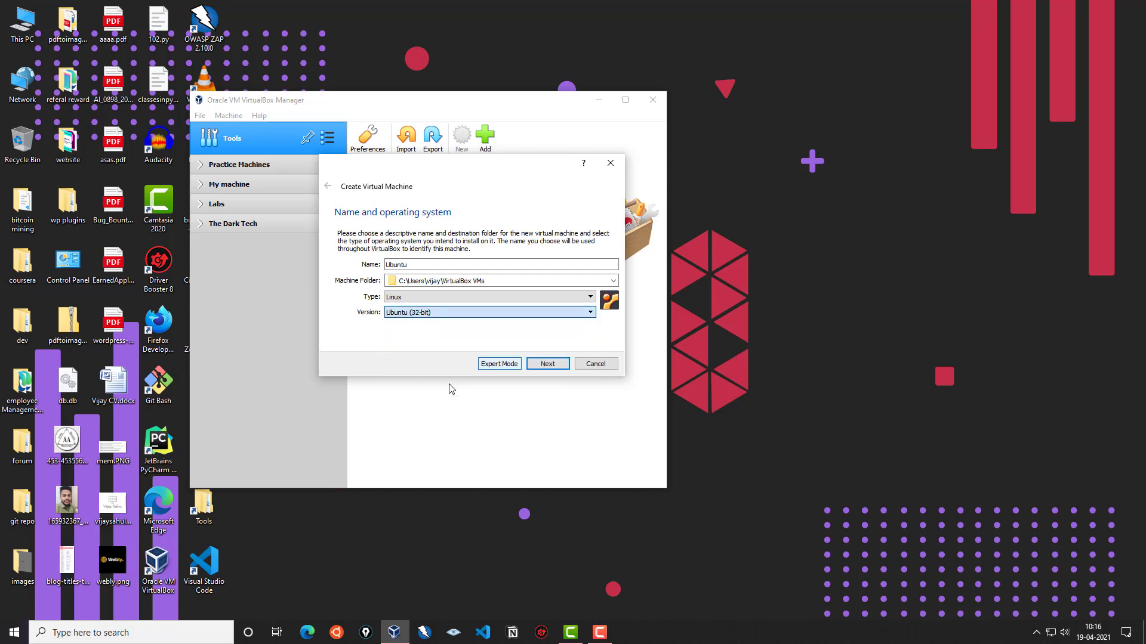
click(494, 313)
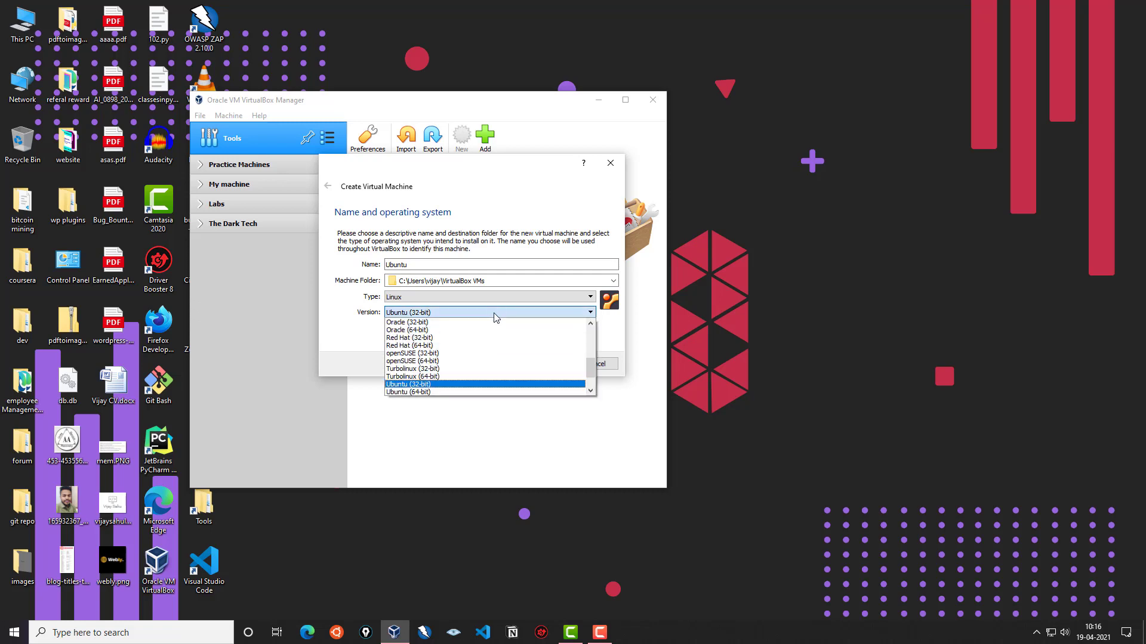
click(455, 398)
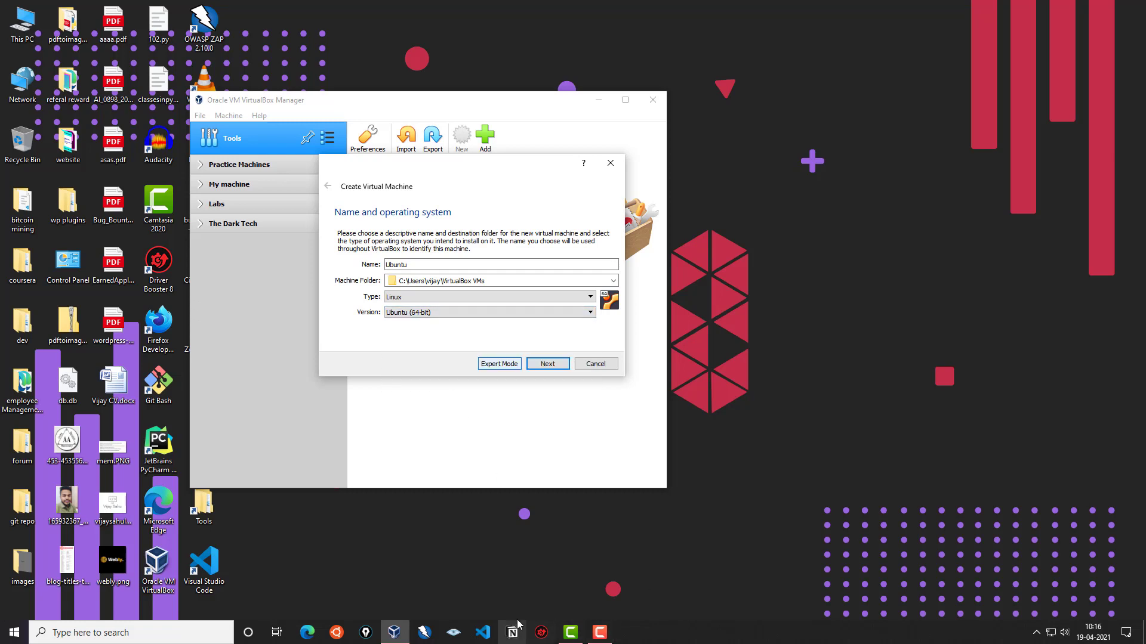
Accept the name and operating system settings and allocate 2048 MB of memory to the virtual machine
click(549, 366)
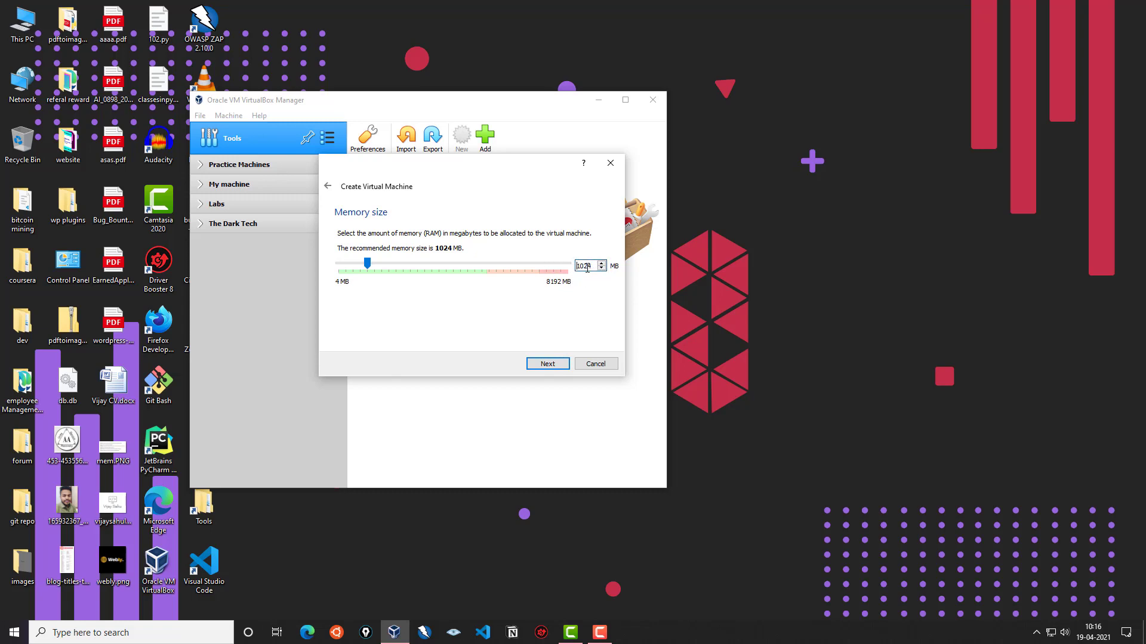
text(048)
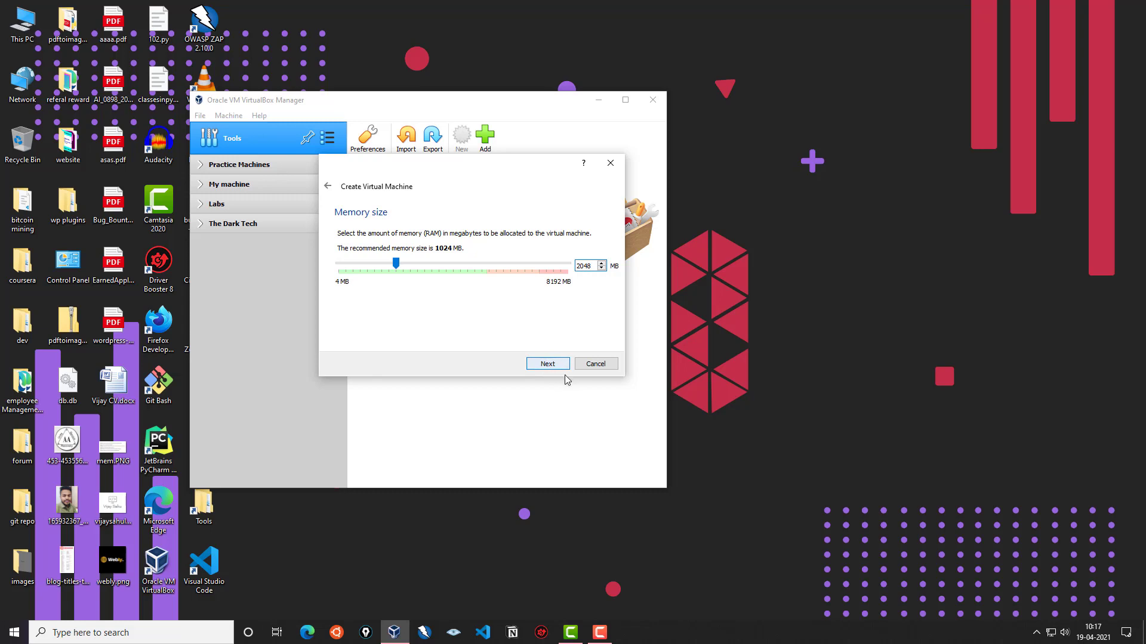
click(549, 365)
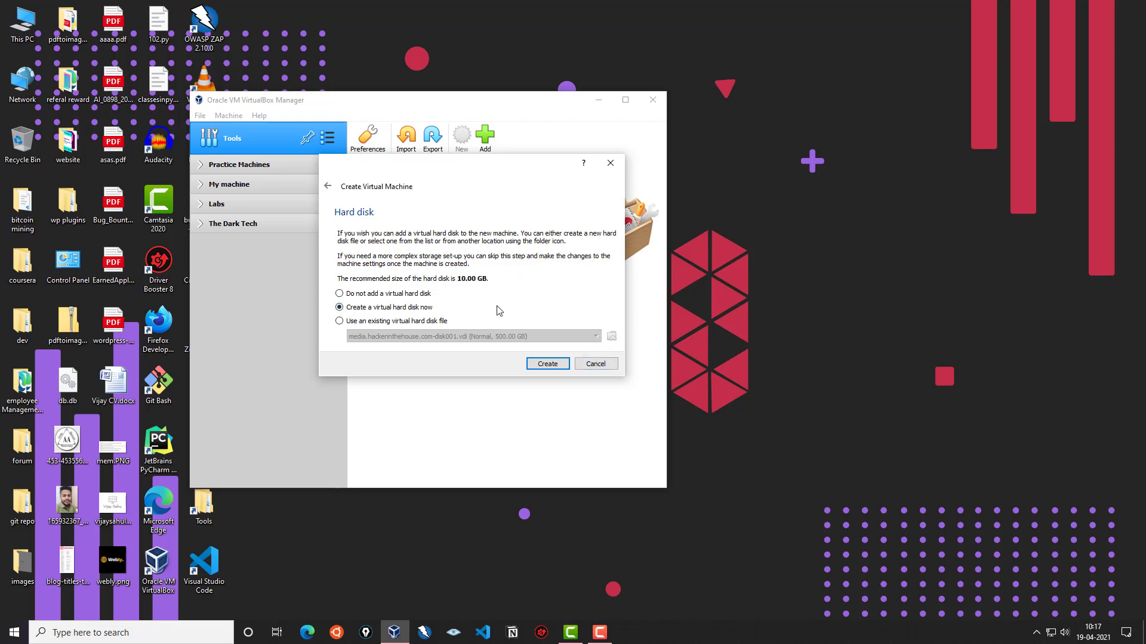
Choose to create a new virtual hard disk as a VDI file with dynamically allocated storage
click(549, 368)
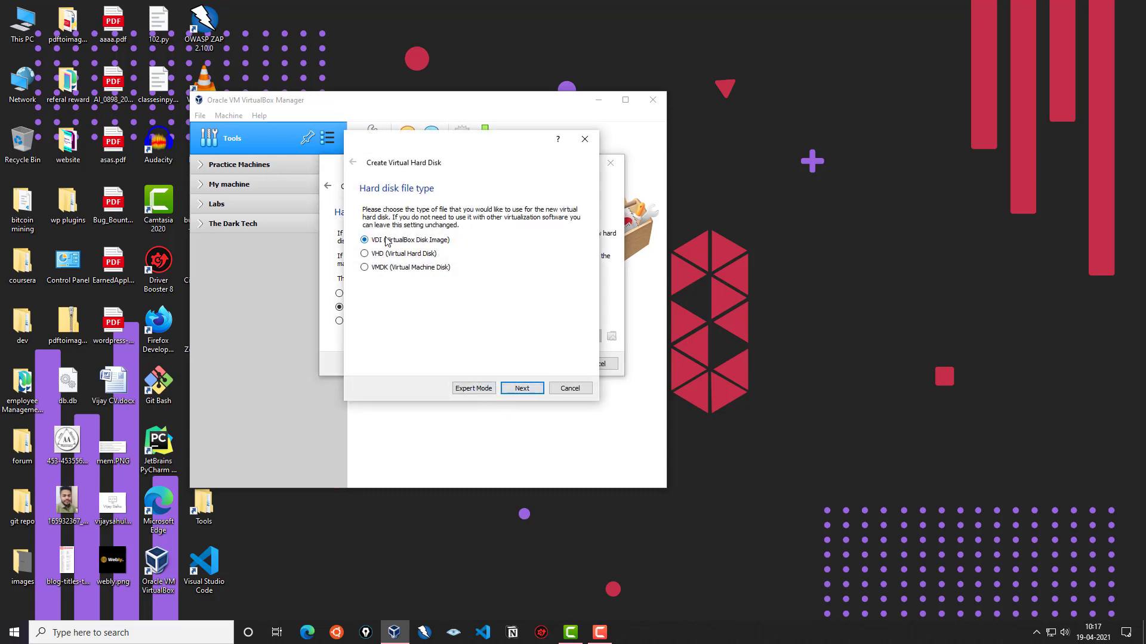
click(522, 389)
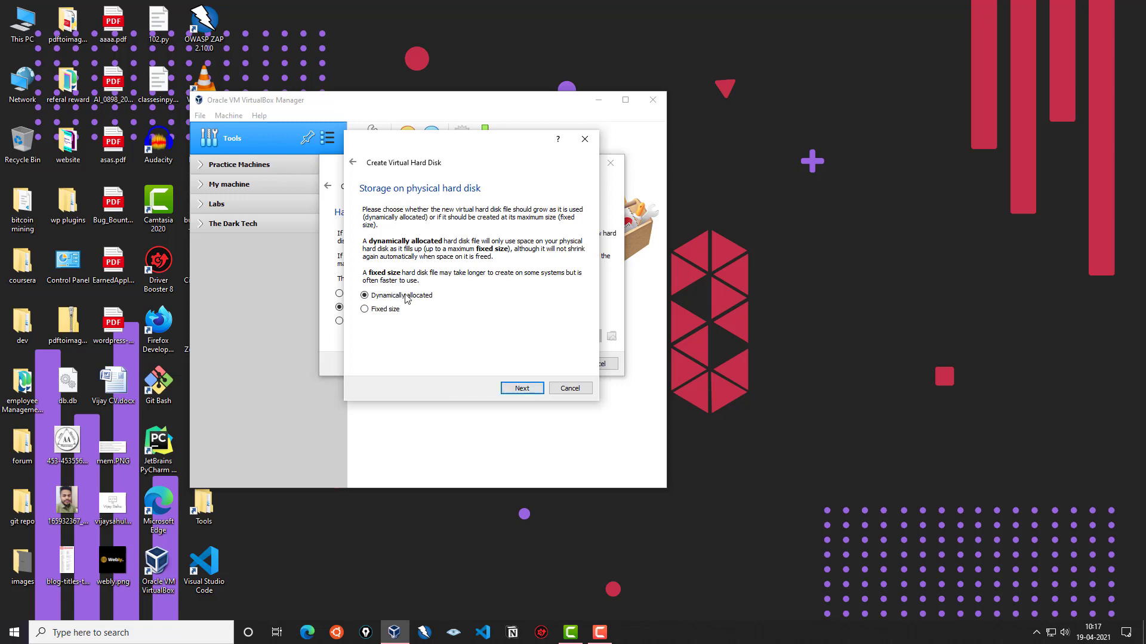
click(528, 392)
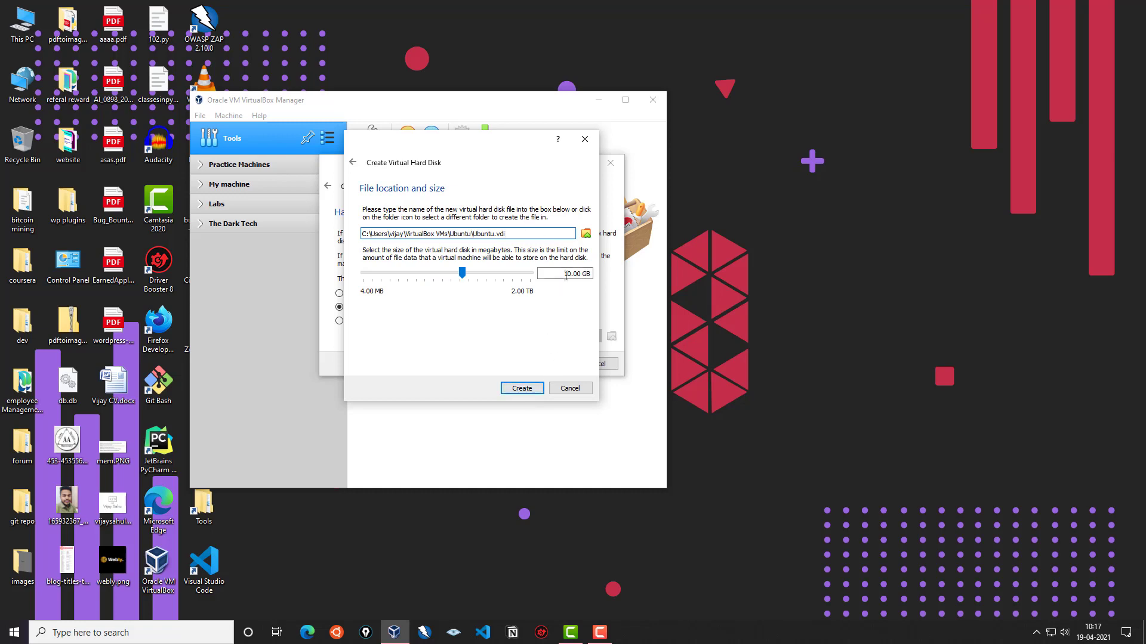
Set the virtual hard disk size to 40 GB and create the Ubuntu virtual machine
click(568, 273)
drag(571, 273, 552, 274)
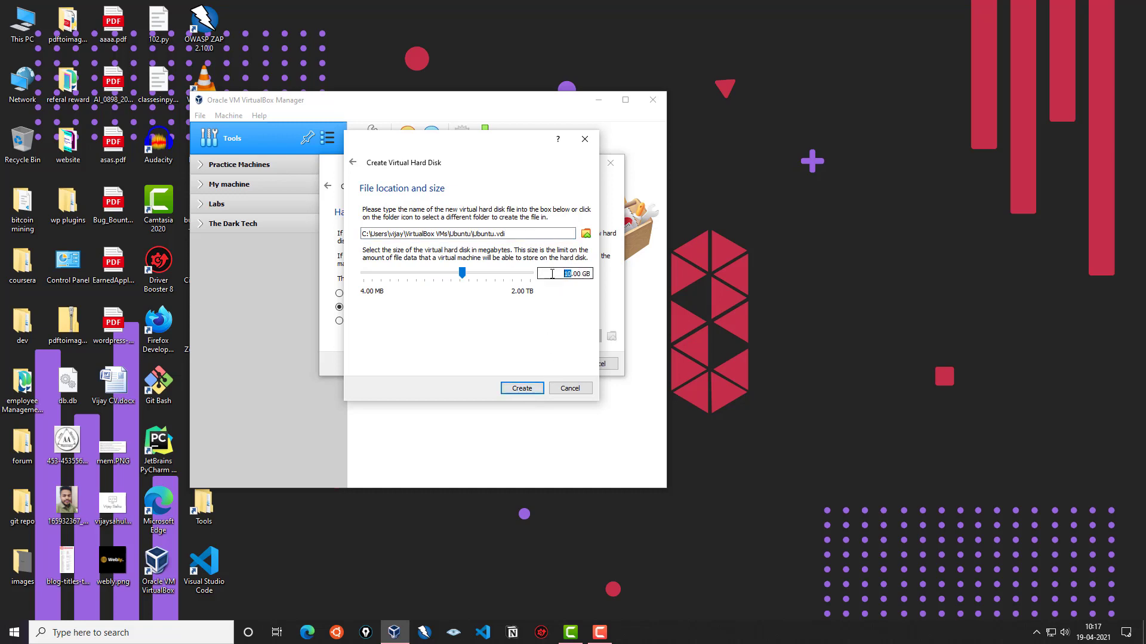
click(547, 276)
drag(567, 275, 572, 276)
text(40)
click(541, 387)
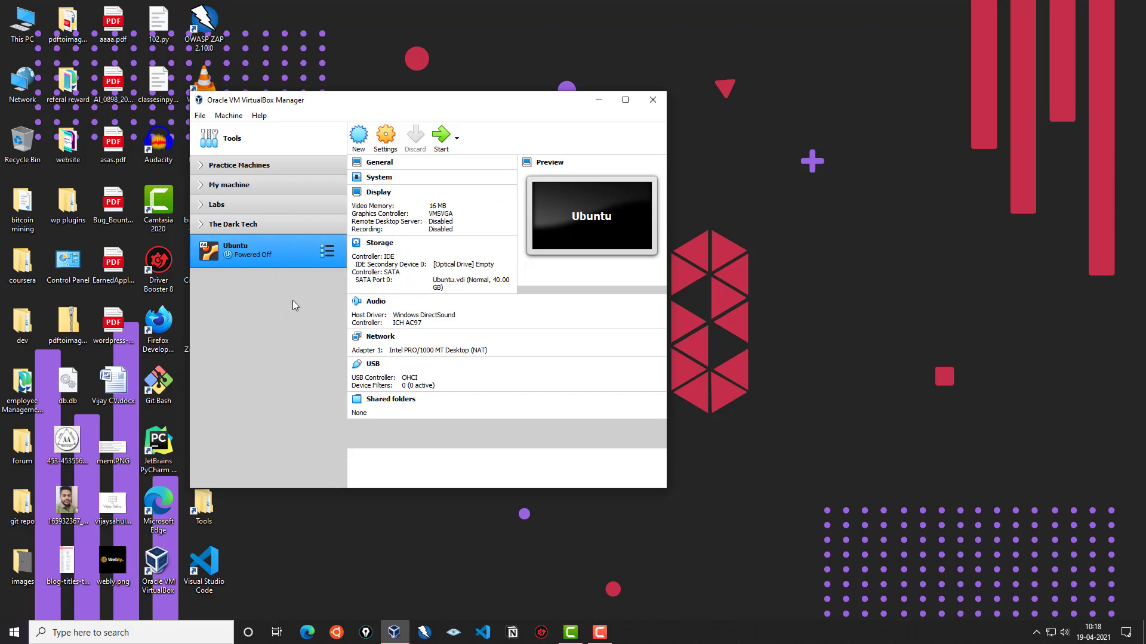
Attach ubuntu-20.04.2.0-desktop-amd64.iso from Downloads to the Ubuntu machine's empty IDE optical drive and save the settings
right_click(261, 250)
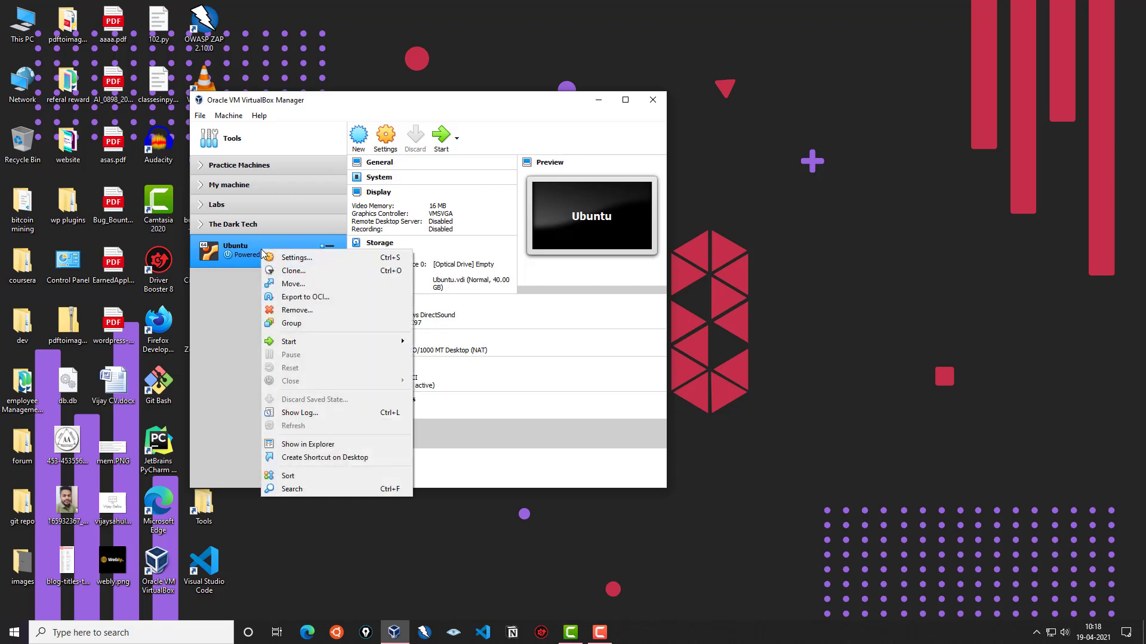
click(317, 257)
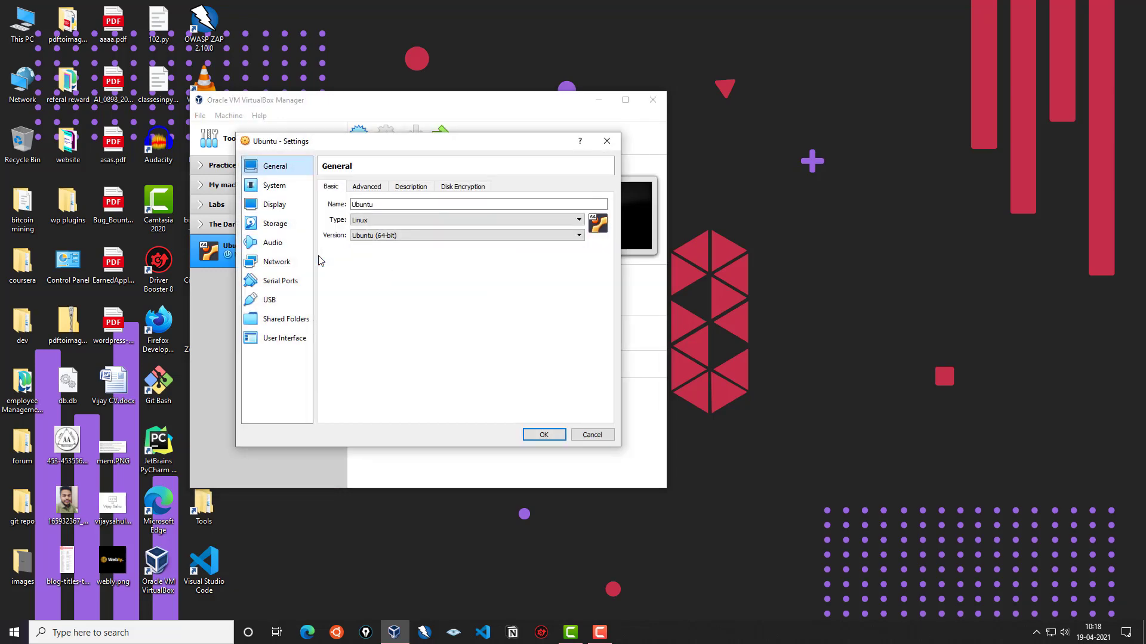
click(276, 223)
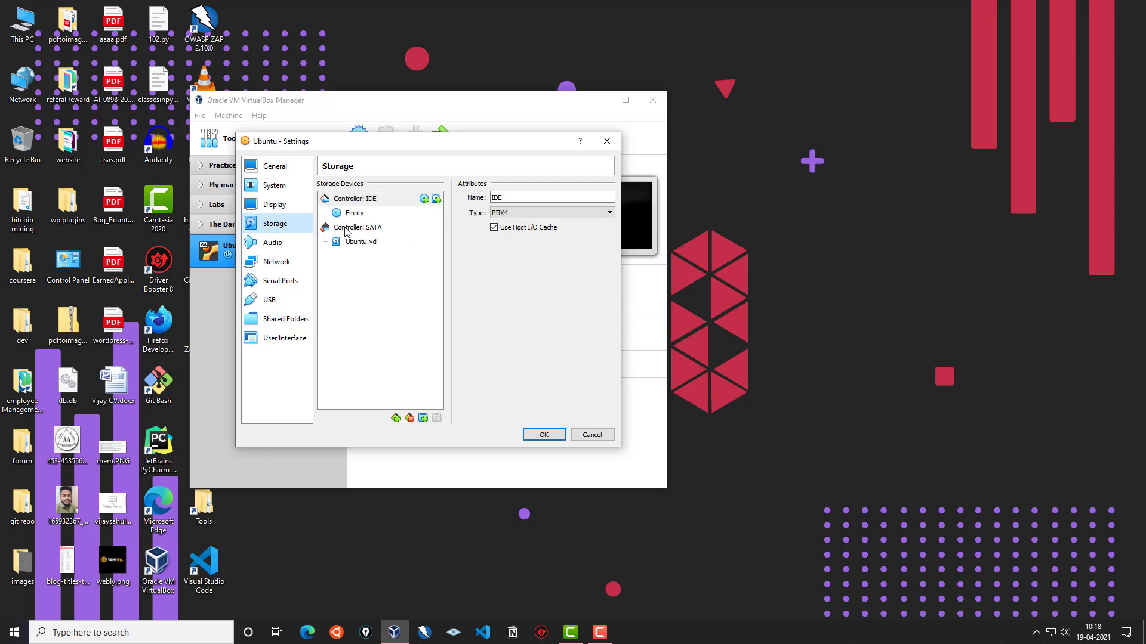
click(358, 214)
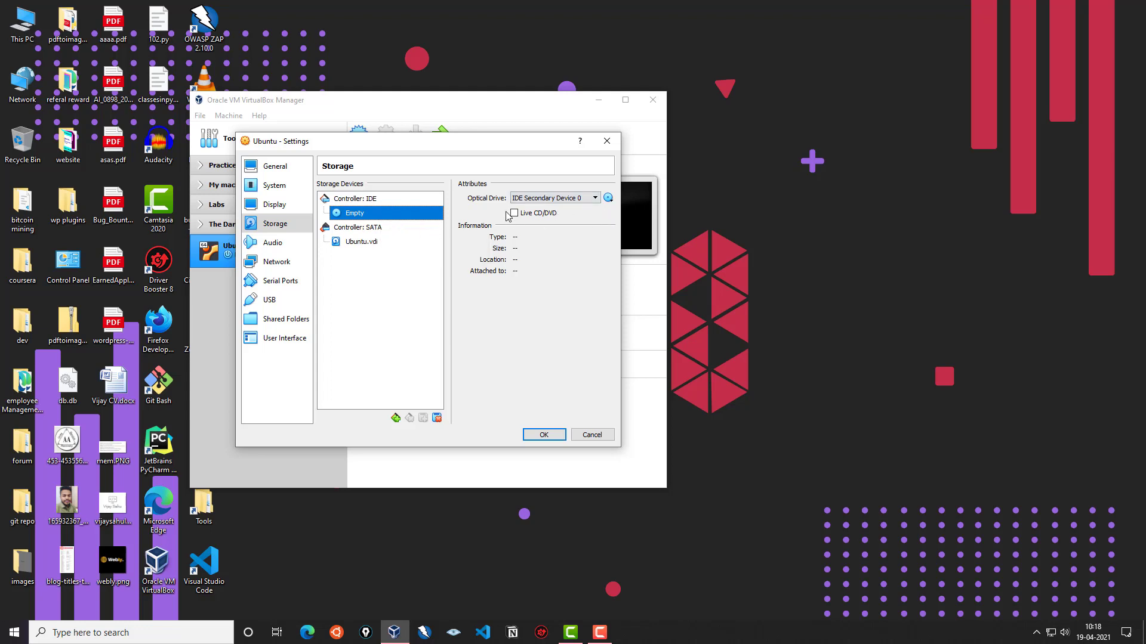
click(609, 201)
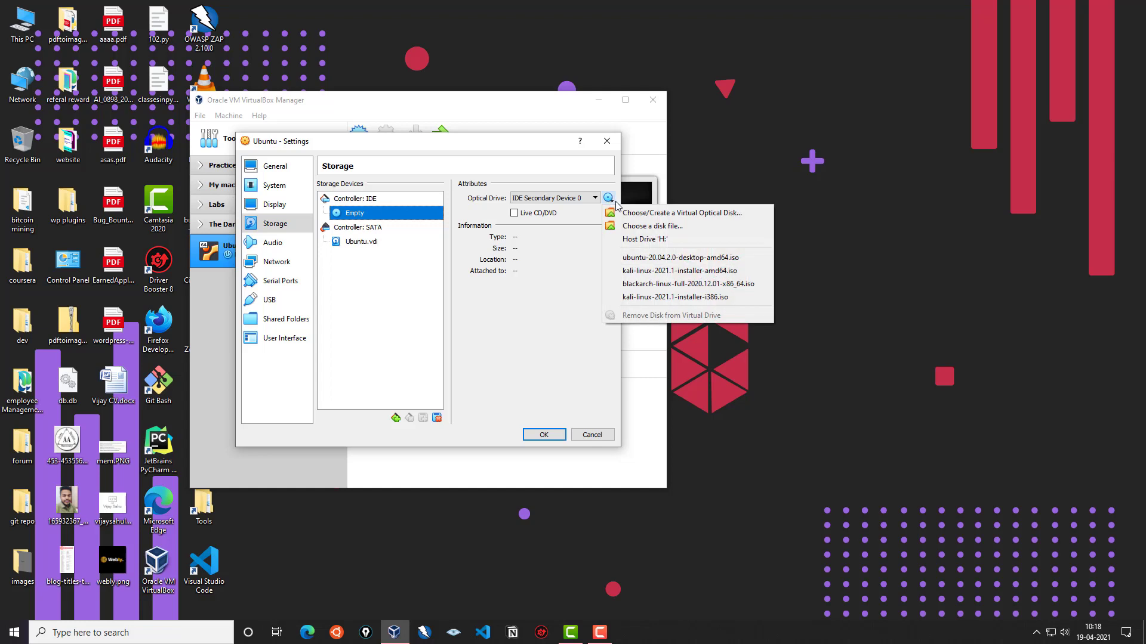
click(689, 228)
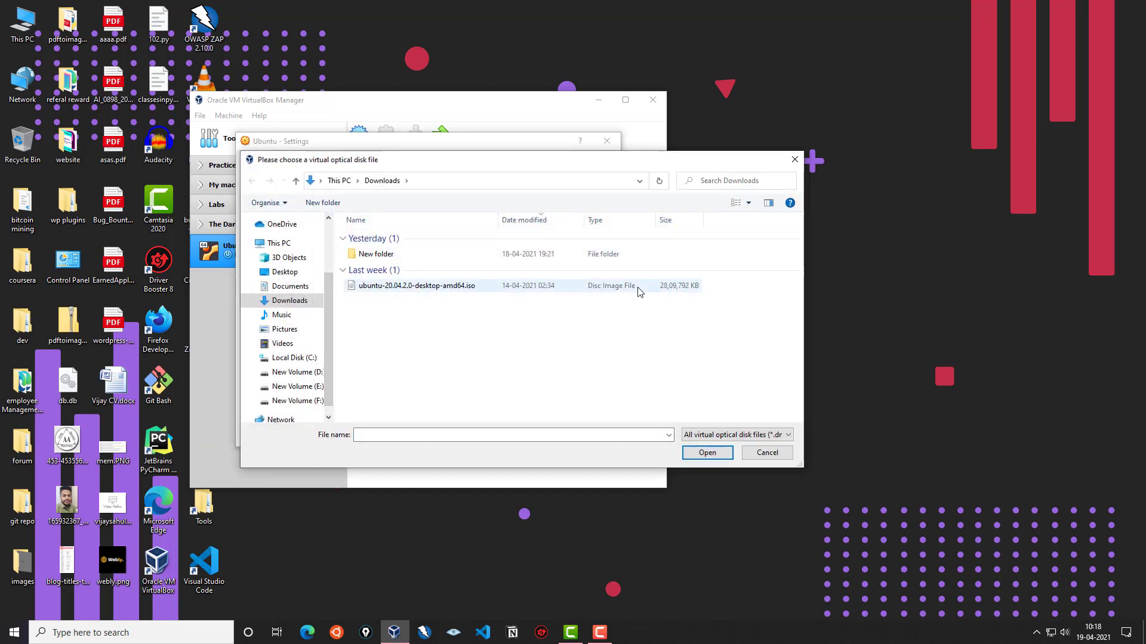
click(546, 288)
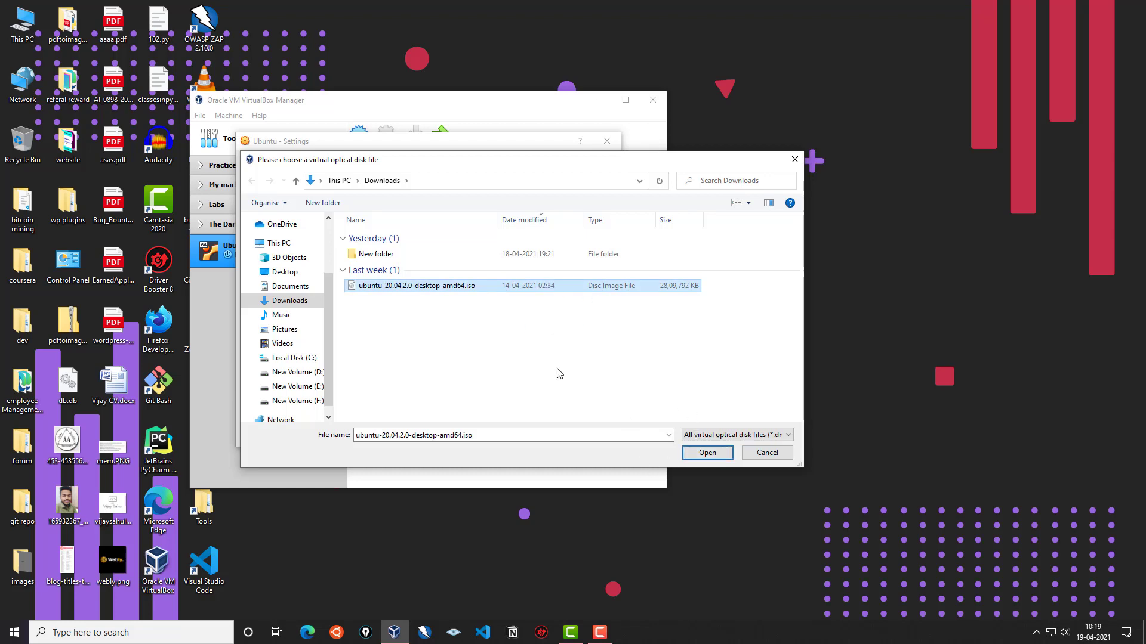
click(707, 453)
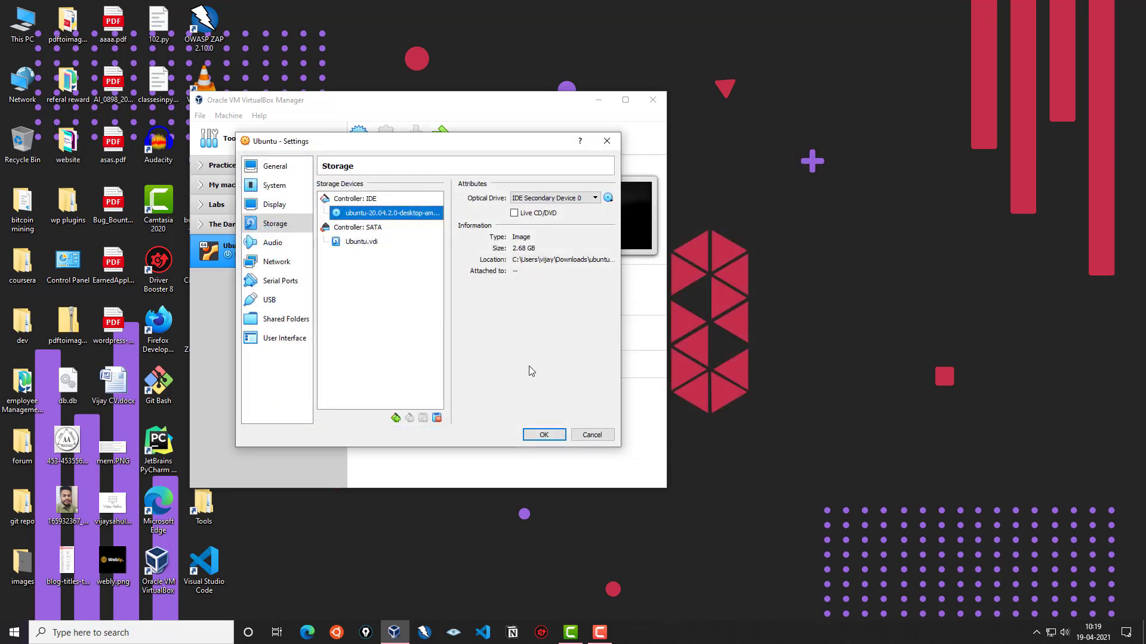
click(549, 437)
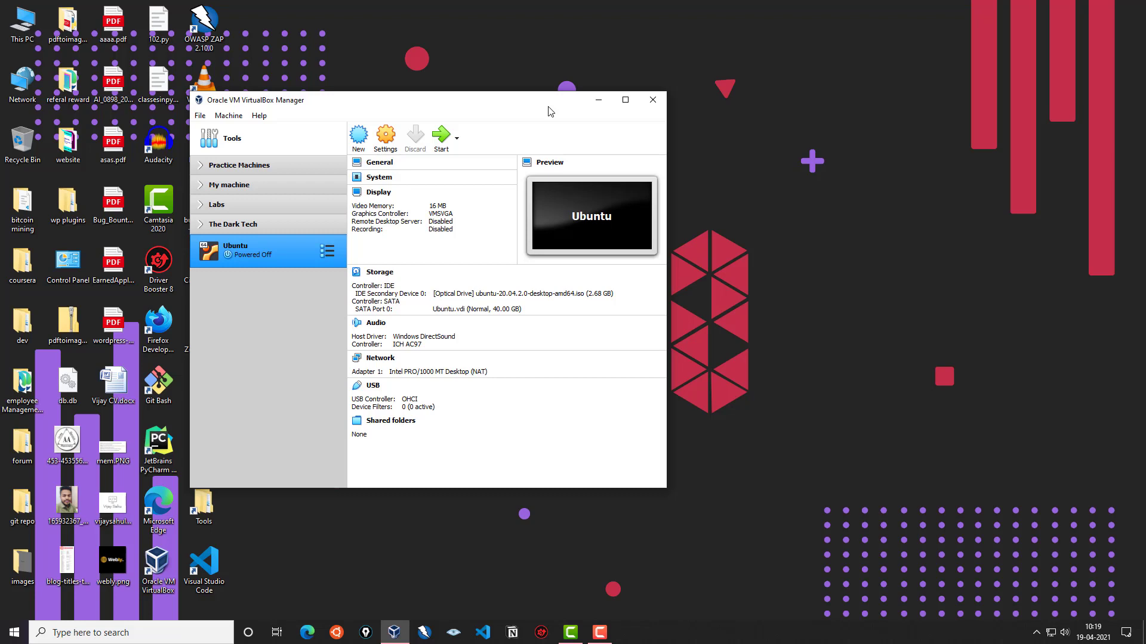
Start the Ubuntu virtual machine and close the VirtualBox Manager window
drag(461, 108, 406, 103)
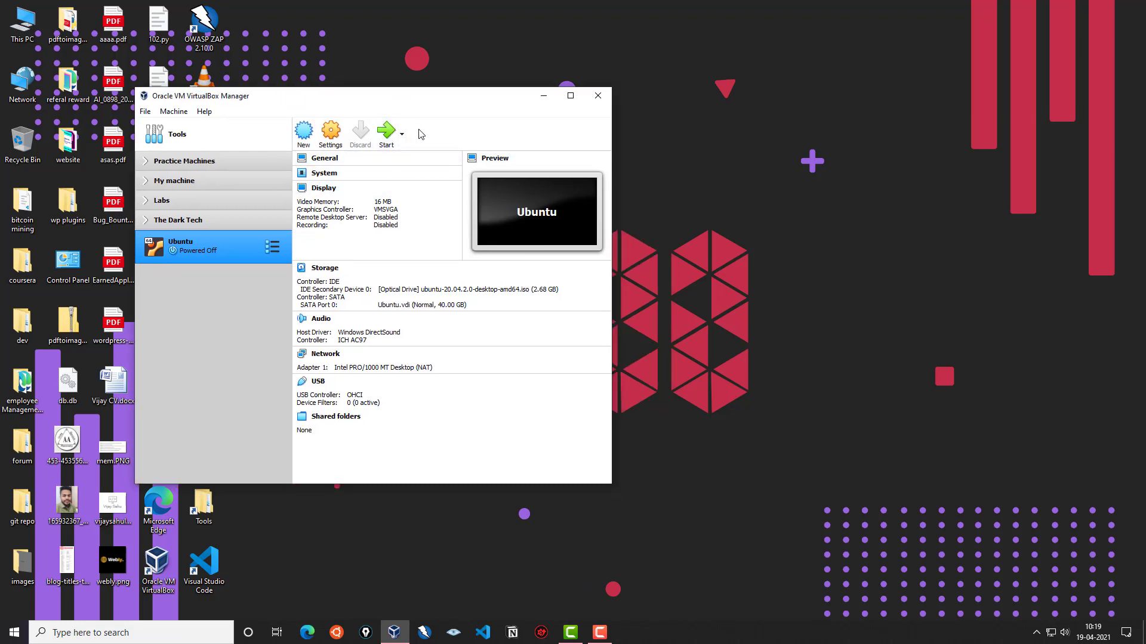
click(386, 130)
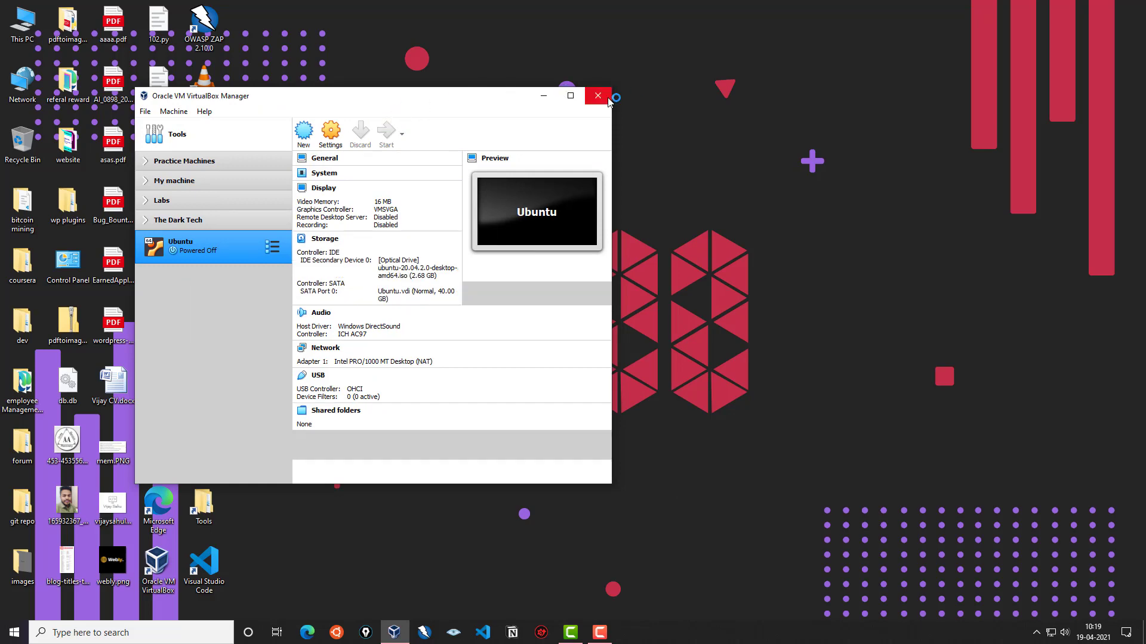
click(607, 98)
right_click(375, 149)
click(399, 186)
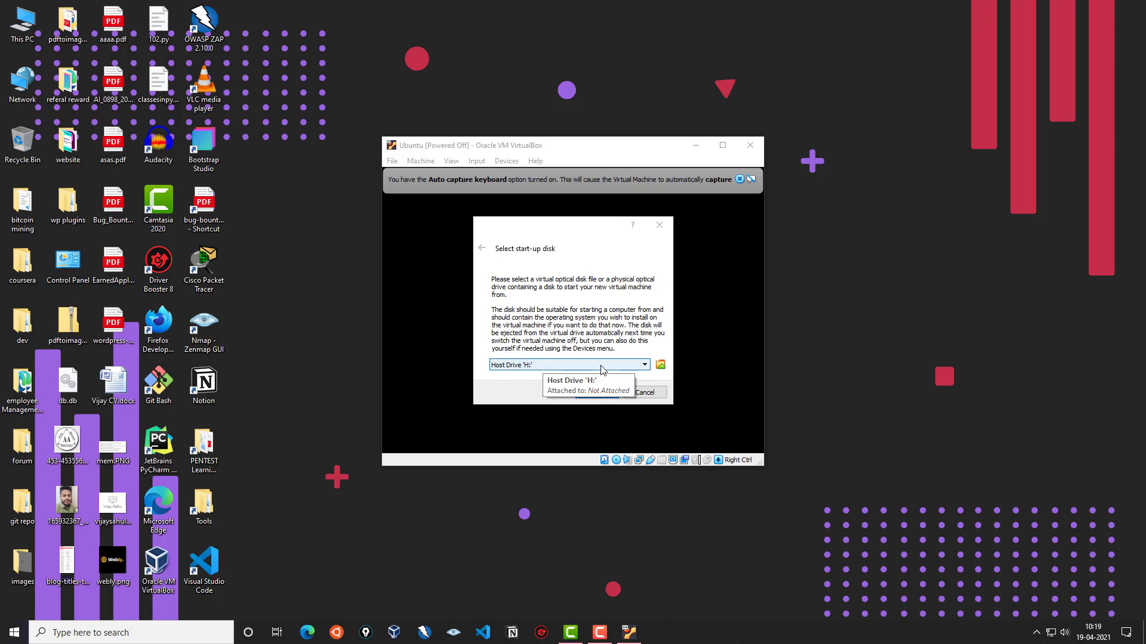
Choose ubuntu-20.04.2.0-desktop-amd64.iso as the start-up disk and boot the machine from it
click(545, 366)
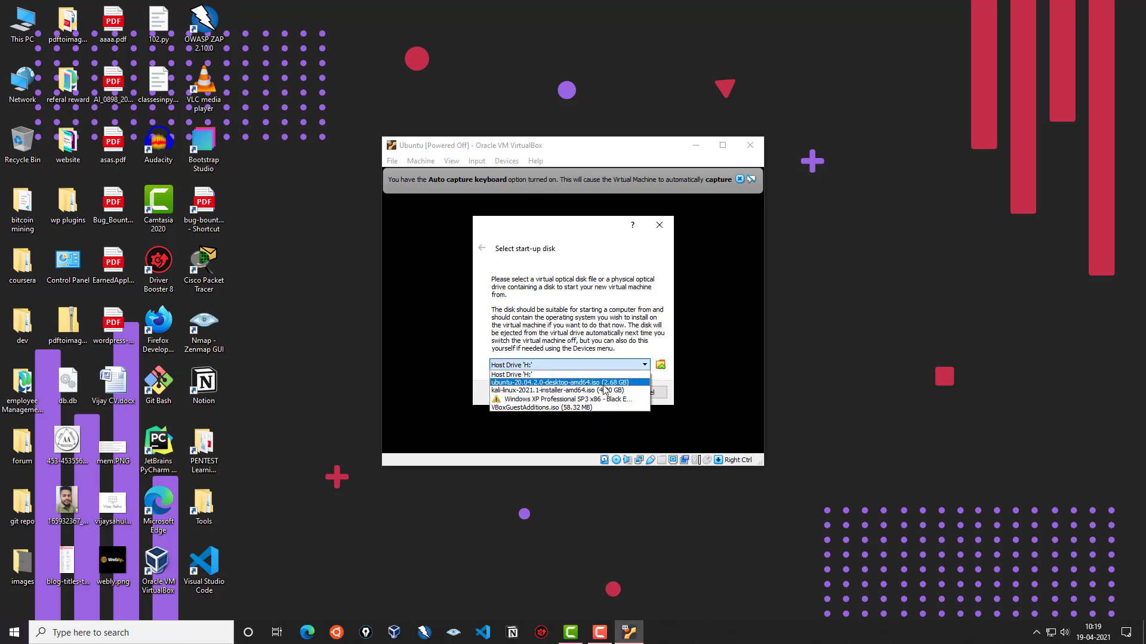
click(625, 382)
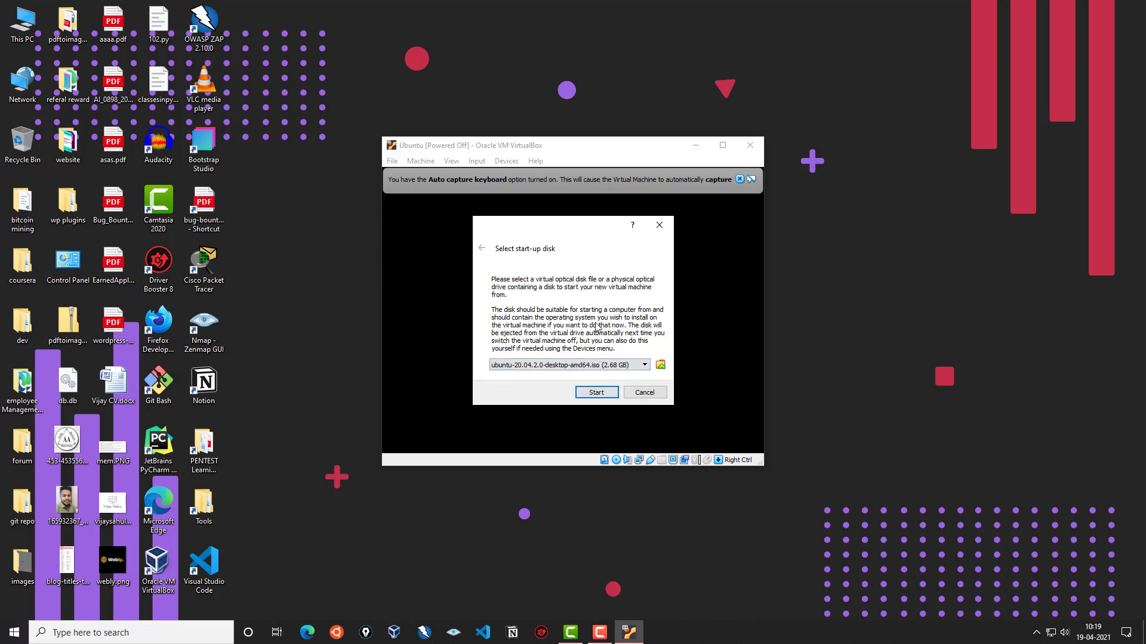
click(611, 395)
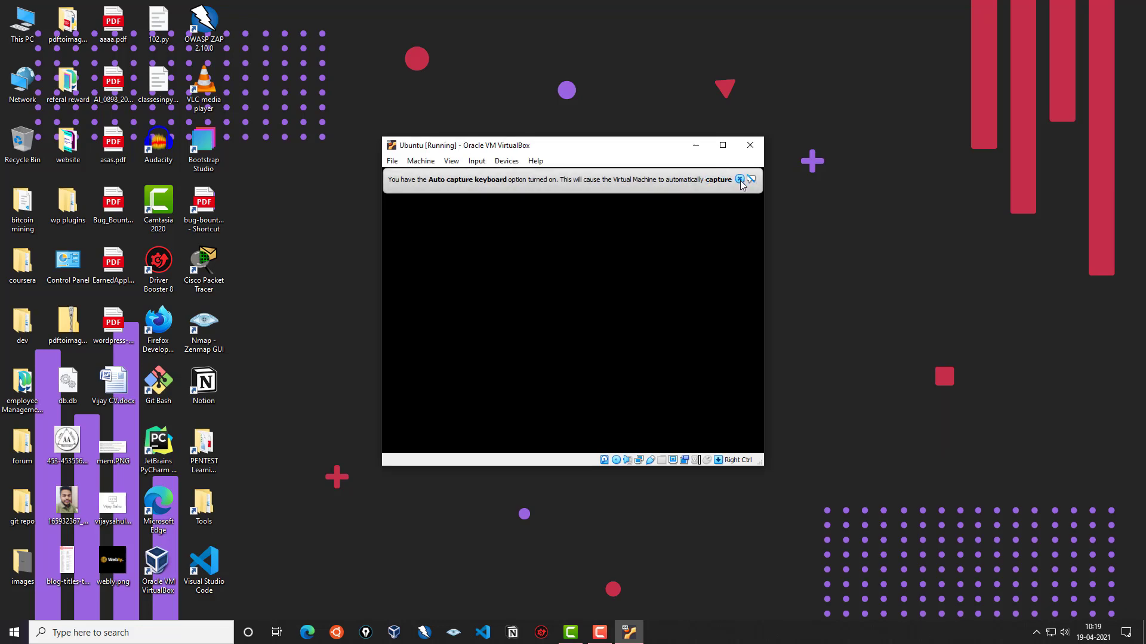
Dismiss the keyboard capture notice, maximize the virtual machine window, and choose to install Ubuntu in English
click(740, 180)
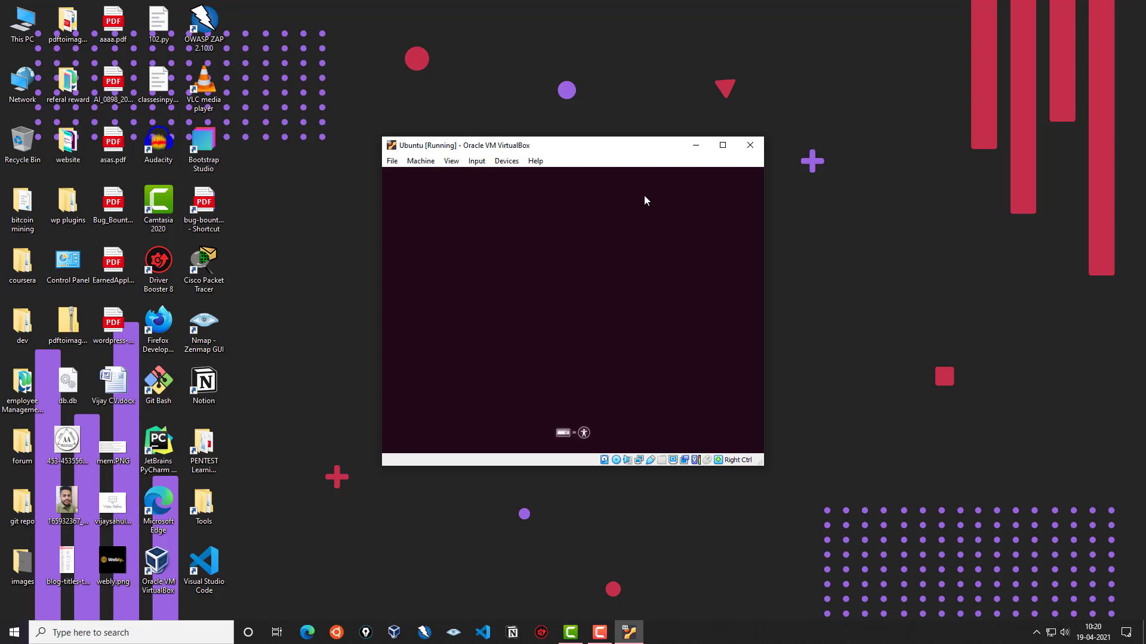
click(722, 145)
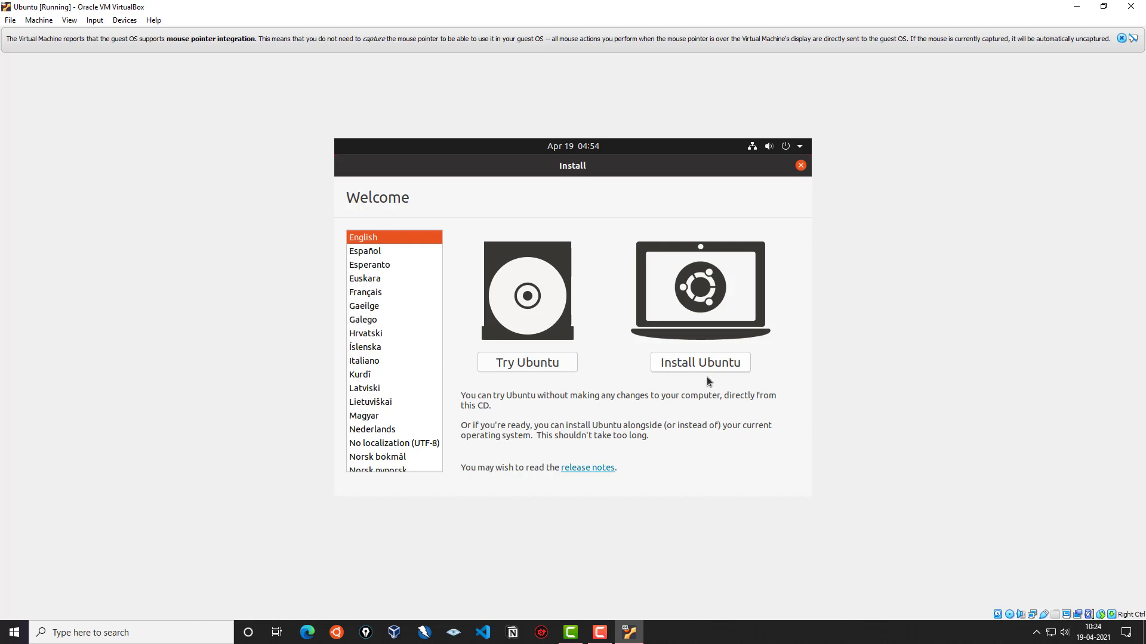
click(716, 364)
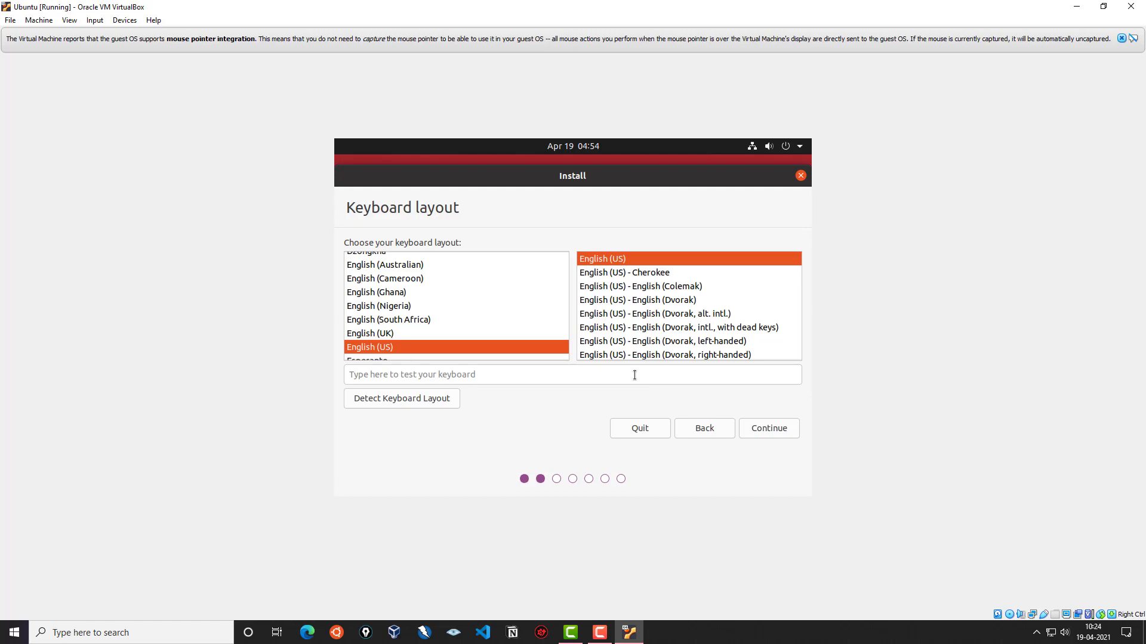
Test a few symbols and digits with the English (US) keyboard layout, clear them, and accept the layout
click(592, 375)
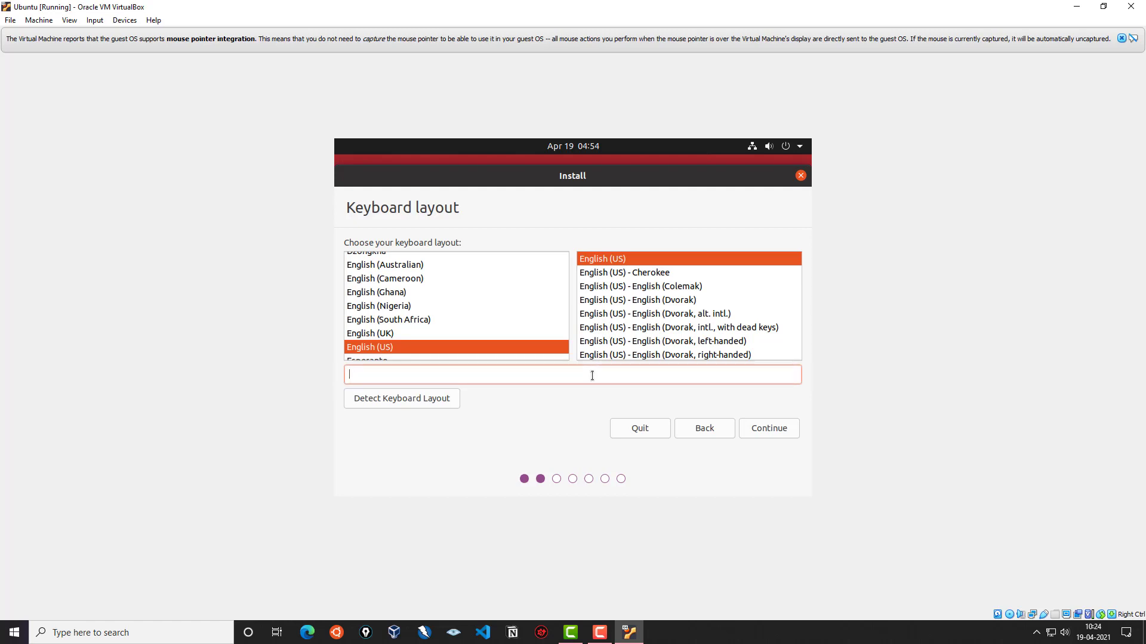
text(@#@@)
key(BackSpace)
key(BackSpace)
key(BackSpace)
key(BackSpace)
text(77)
key(BackSpace)
key(BackSpace)
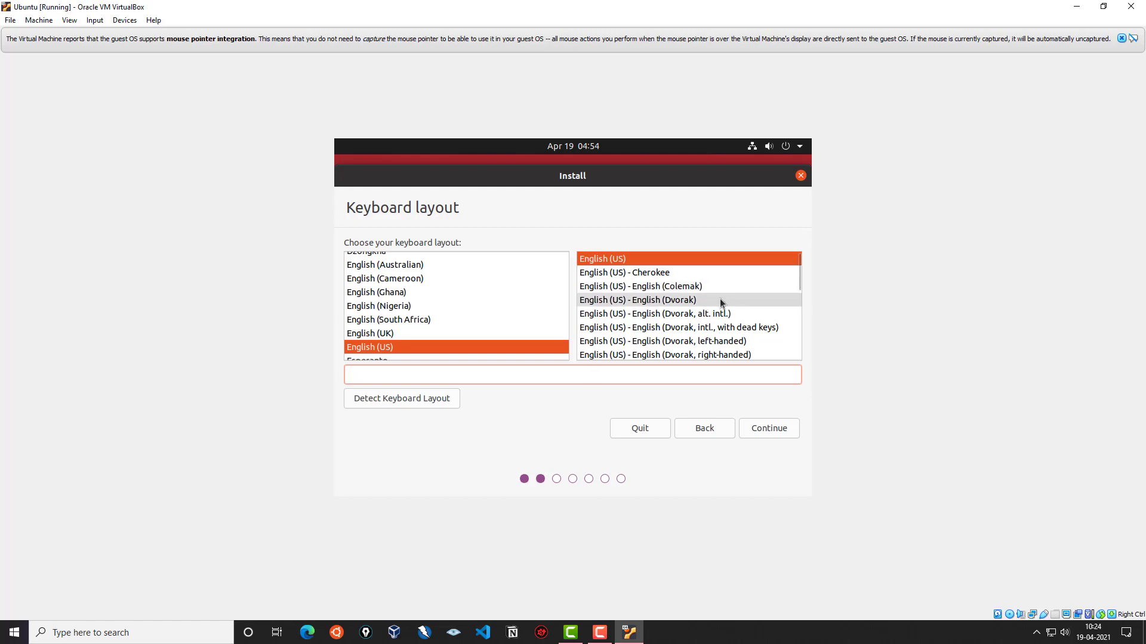
text(-)
key(BackSpace)
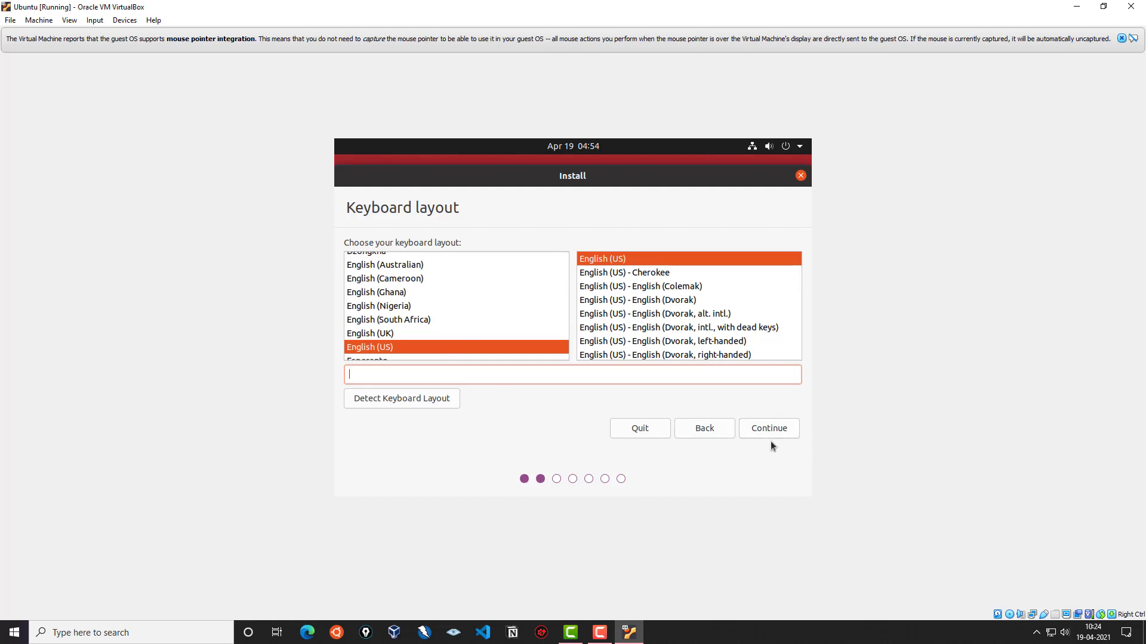
click(781, 427)
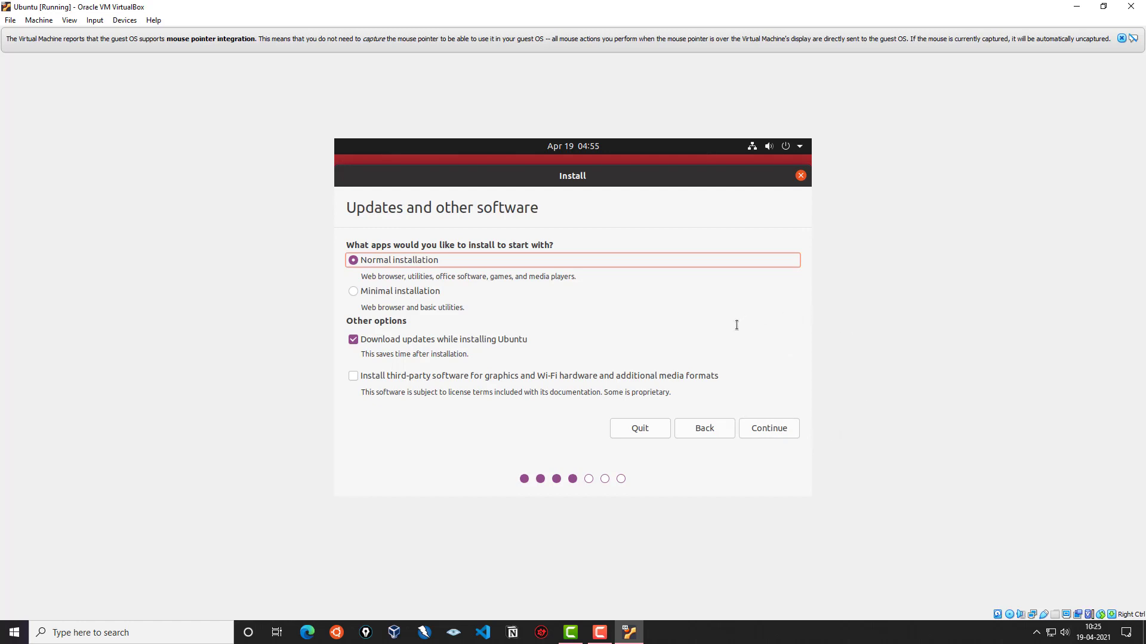
drag(352, 210, 521, 210)
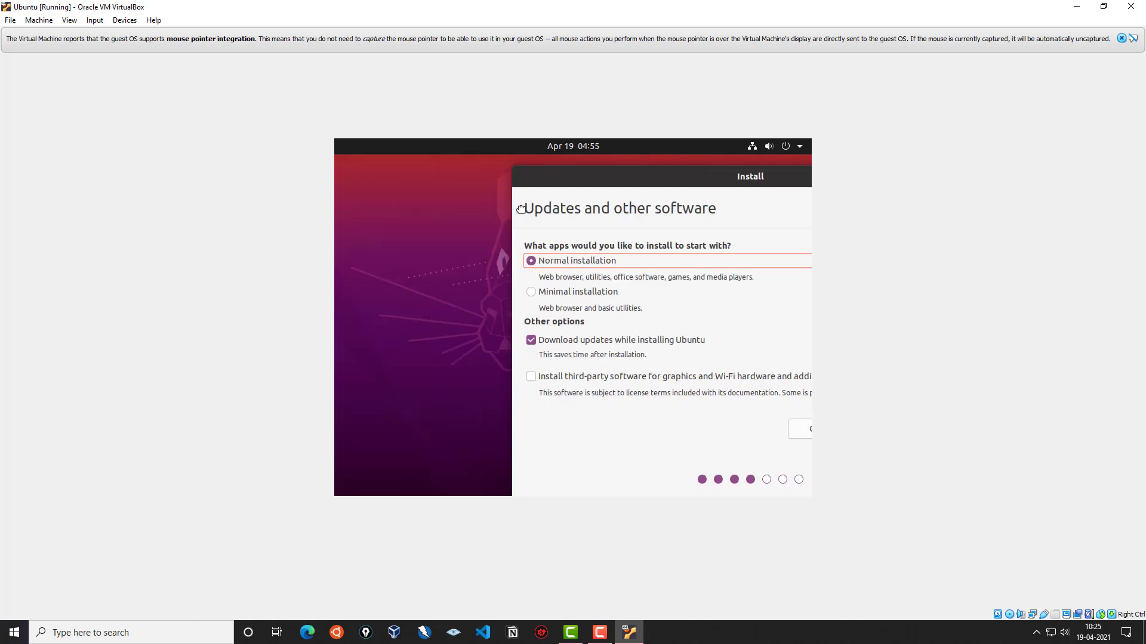
drag(579, 183, 401, 173)
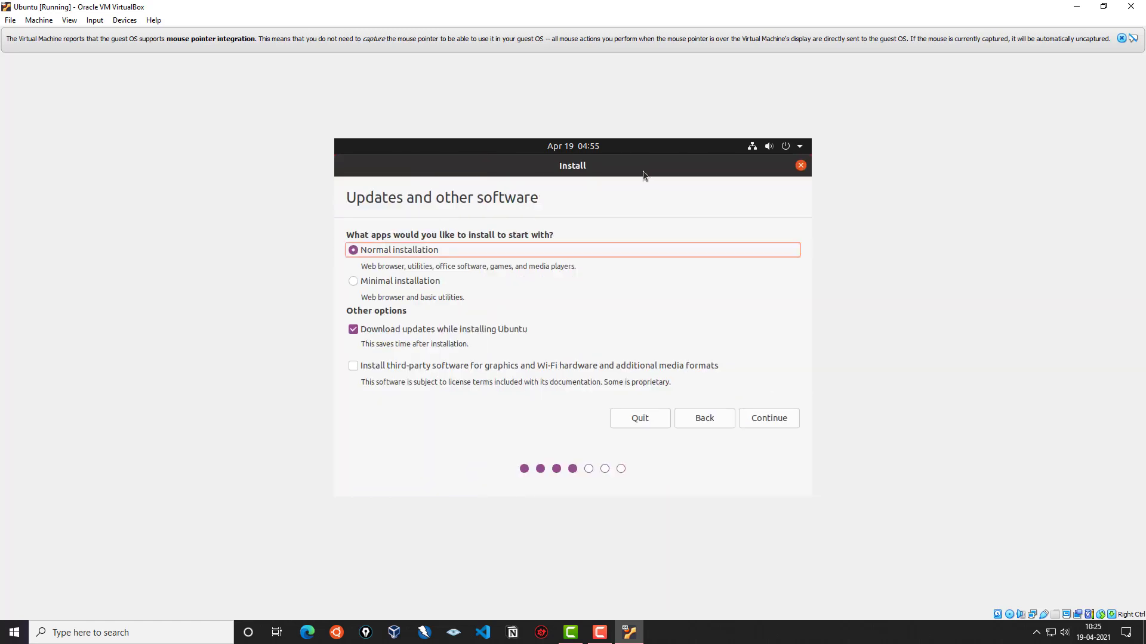
drag(406, 239, 540, 239)
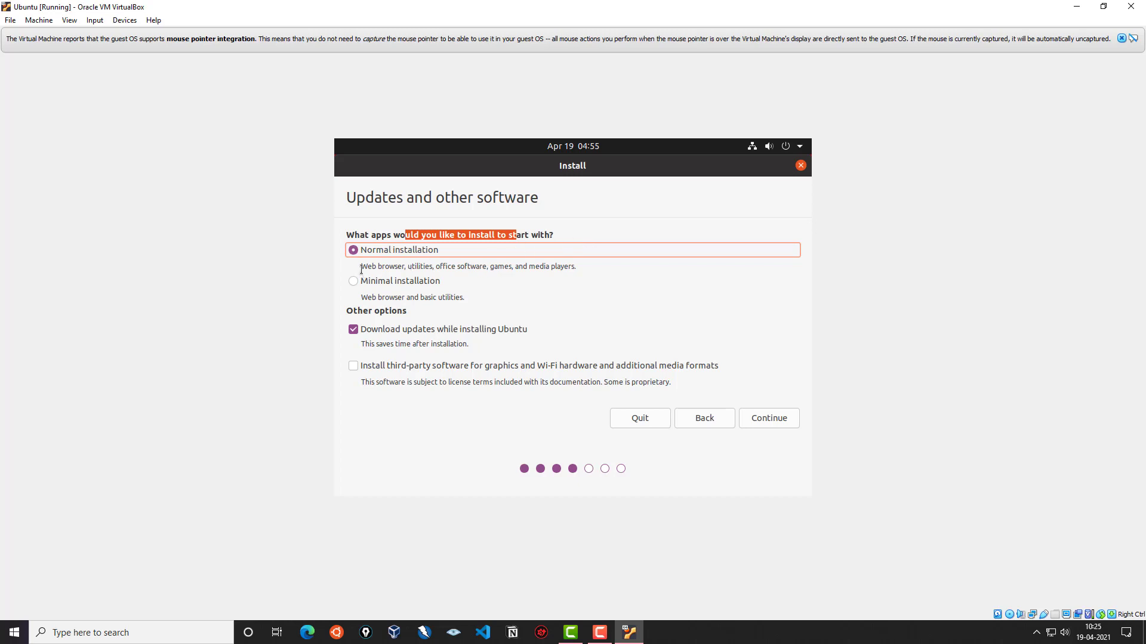
drag(361, 267, 584, 266)
click(585, 266)
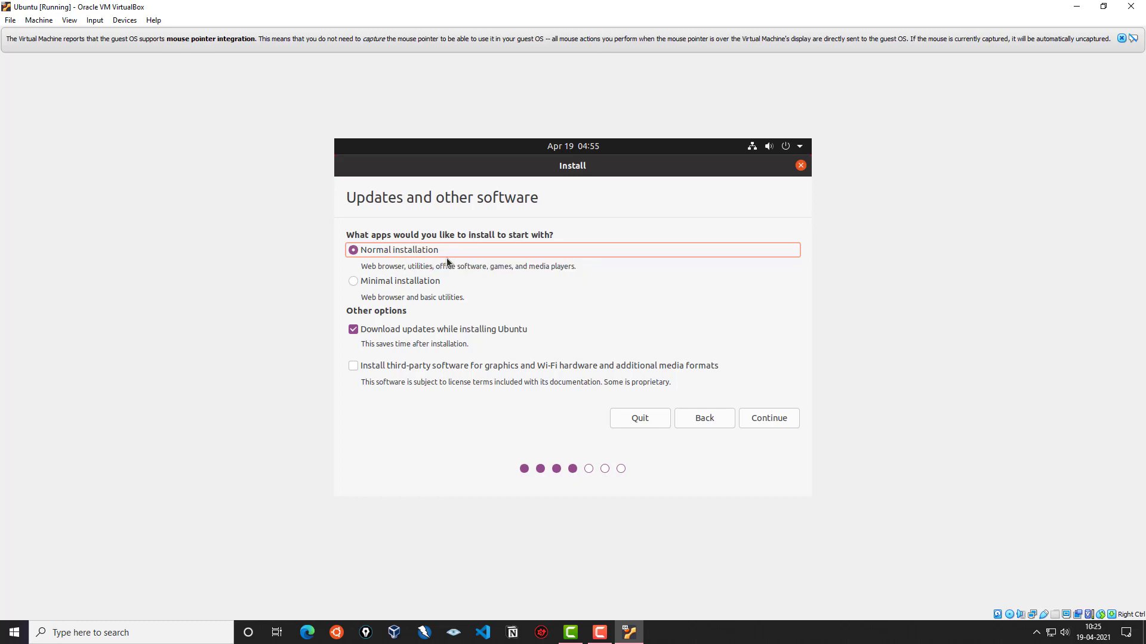
Select Minimal installation, dismiss the mouse pointer integration notice, and turn off downloading updates while installing Ubuntu
click(353, 281)
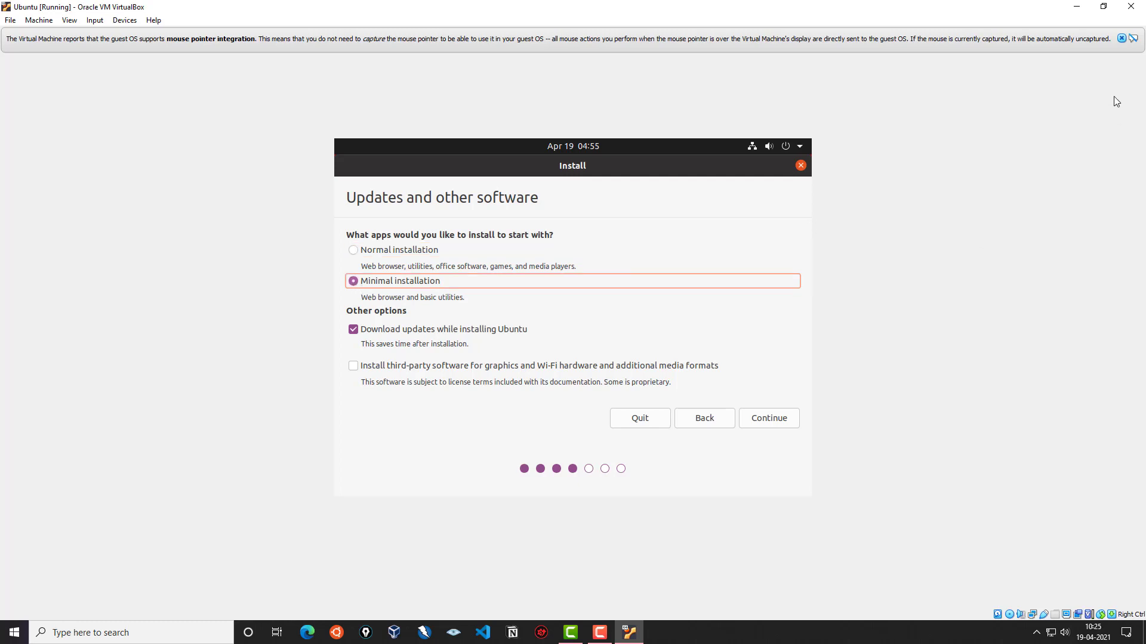
click(1121, 39)
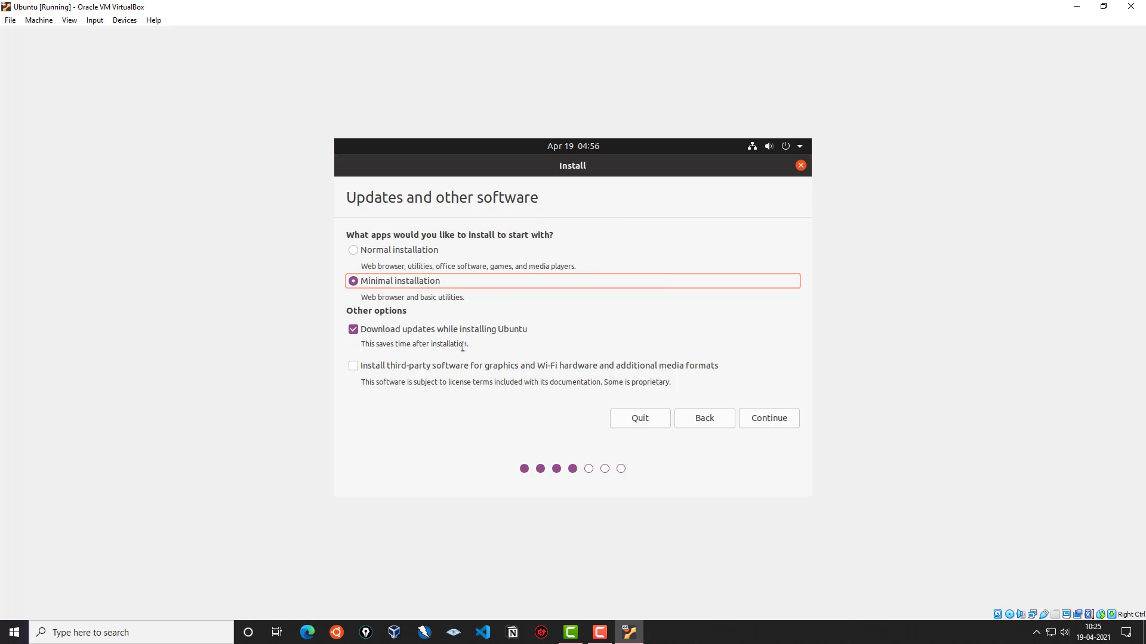
click(352, 333)
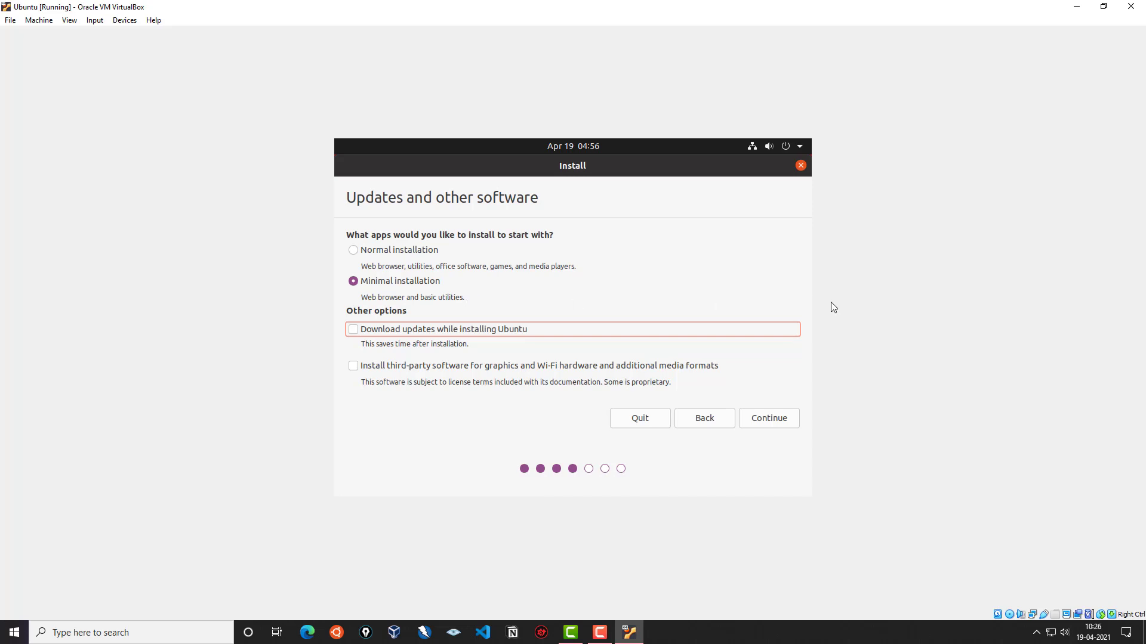
Accept the software options and install with Erase disk and install Ubuntu, agreeing to write the changes to disk
click(785, 418)
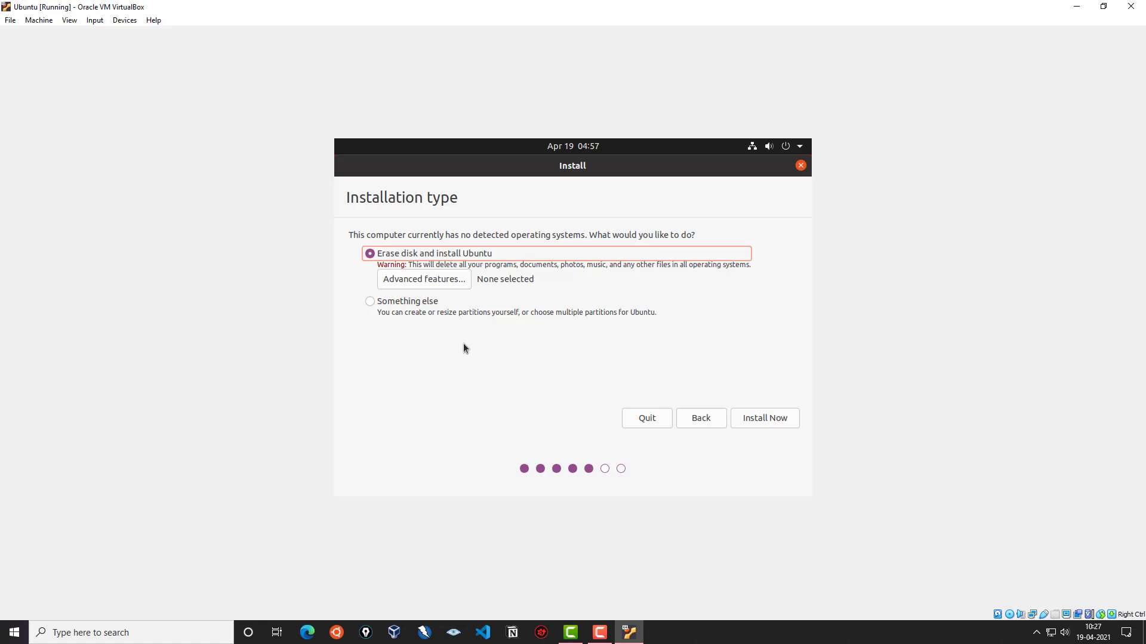
click(768, 419)
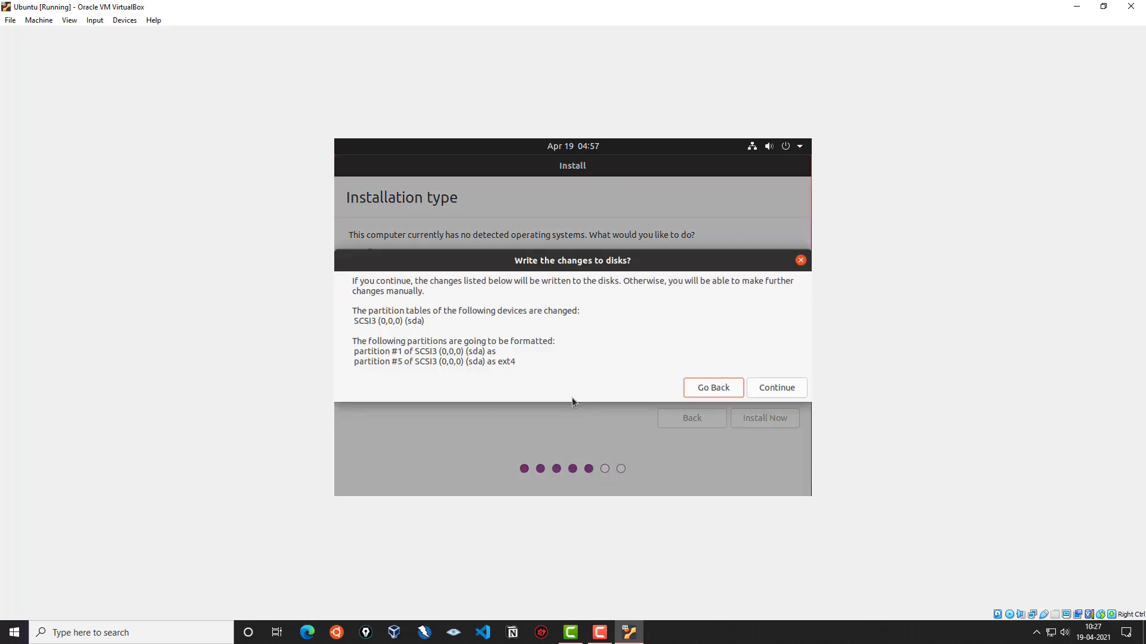
click(773, 387)
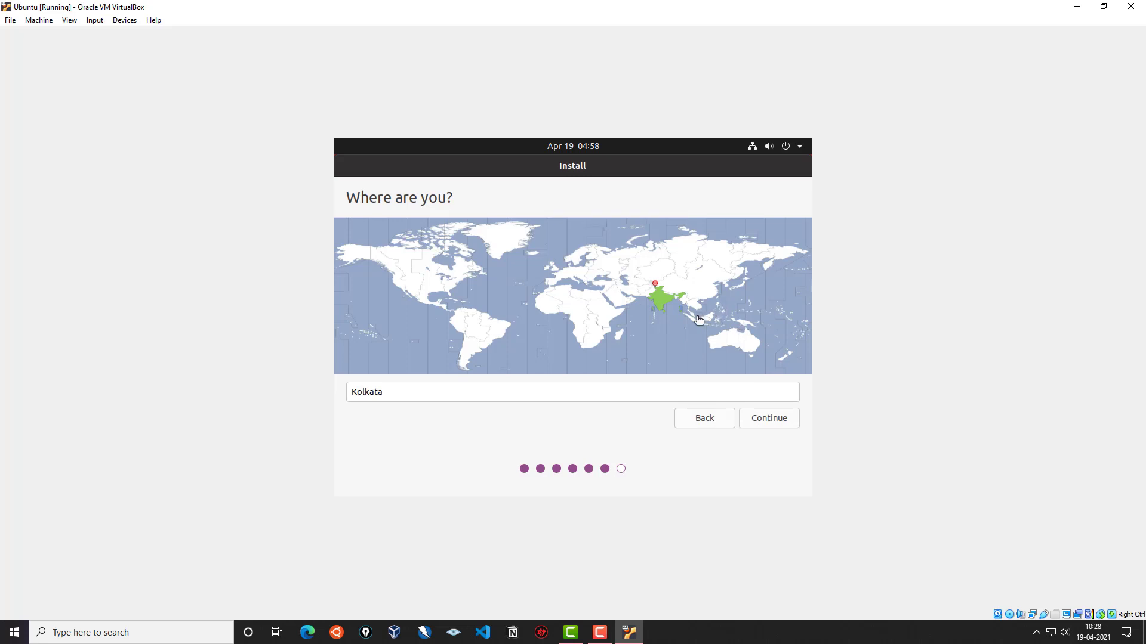
Pick India on the time zone map with Kolkata as the location and accept it
click(661, 306)
click(660, 303)
click(668, 300)
click(683, 295)
click(769, 419)
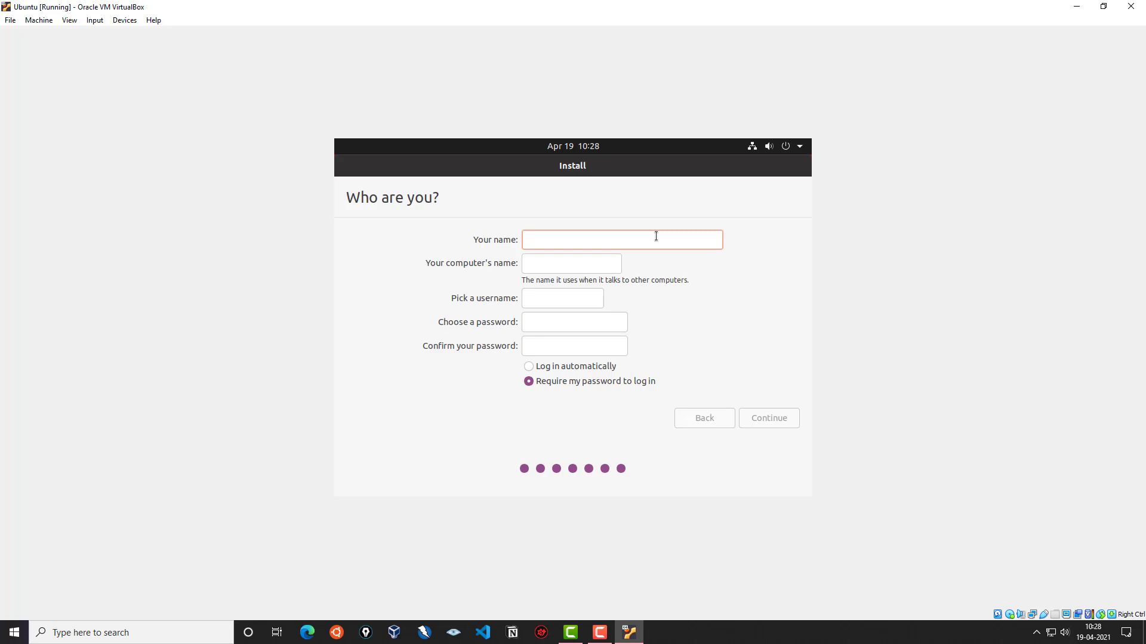
Fill in the user's name in the account details, keeping the suggested computer name and username
text(Webly)
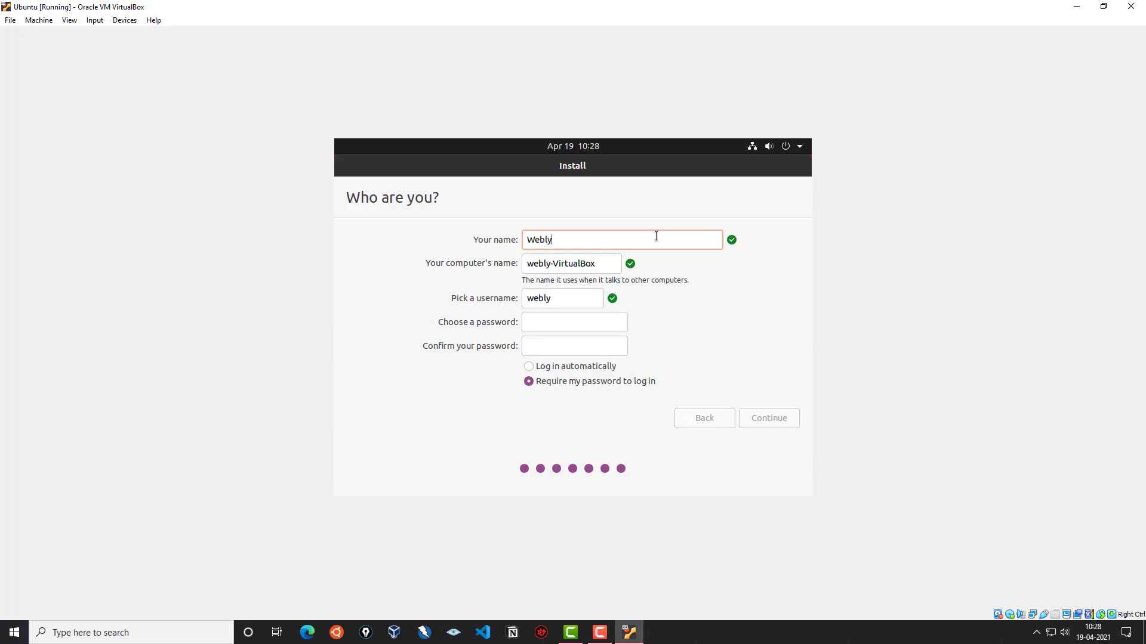
key(Tab)
key(Tab)
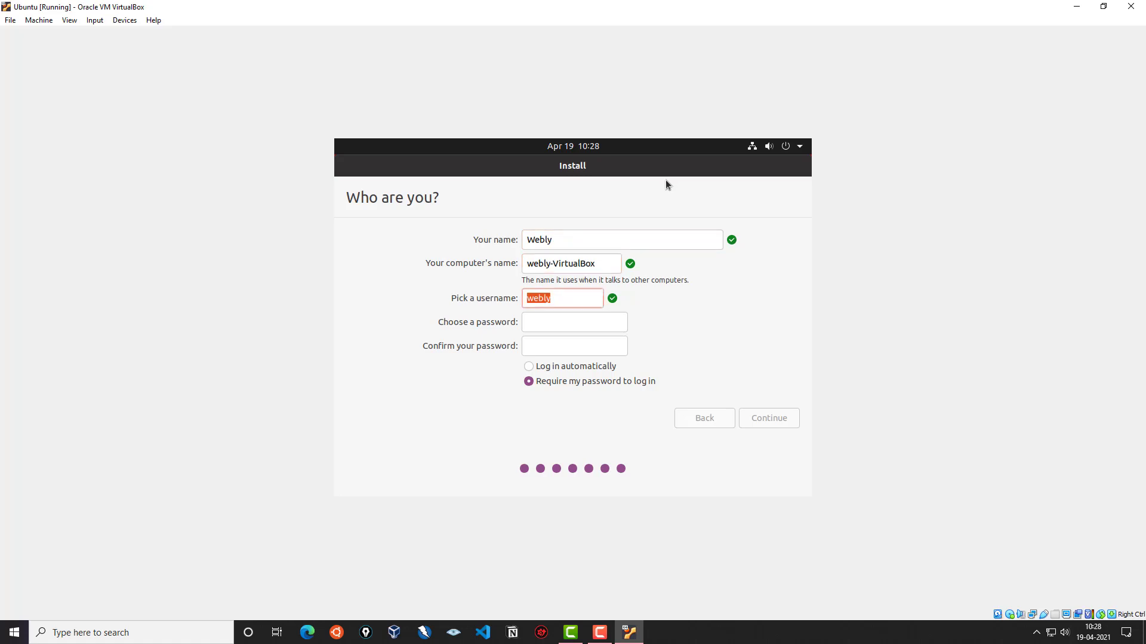
click(560, 297)
Enter the password for the new account and repeat it in the confirmation field
click(549, 324)
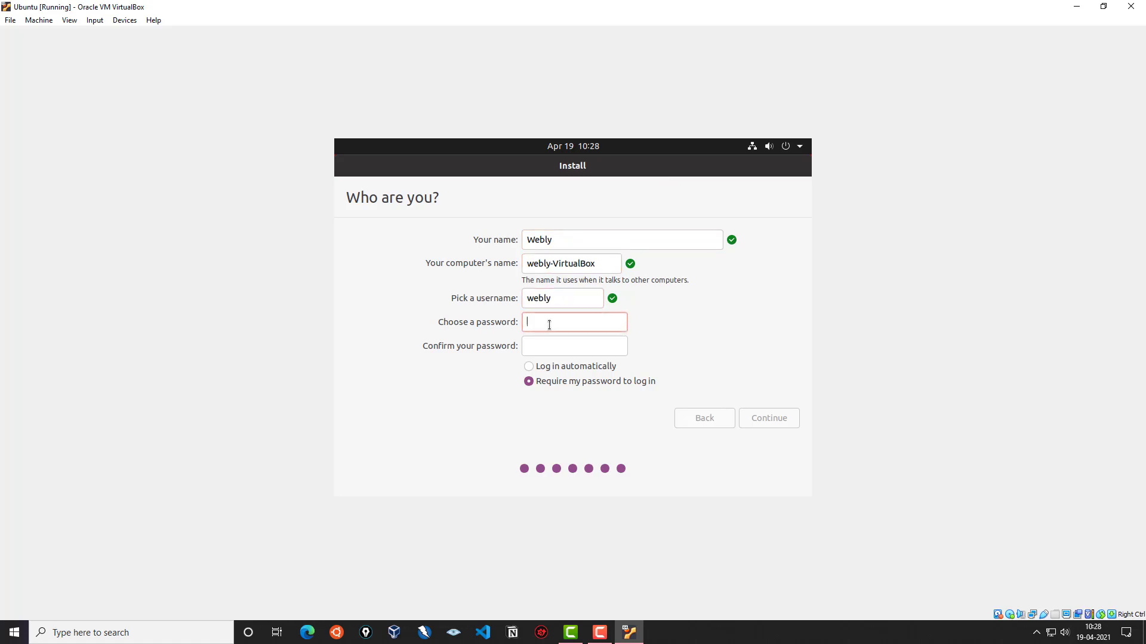
text(•••••••)
key(Tab)
text(••••••)
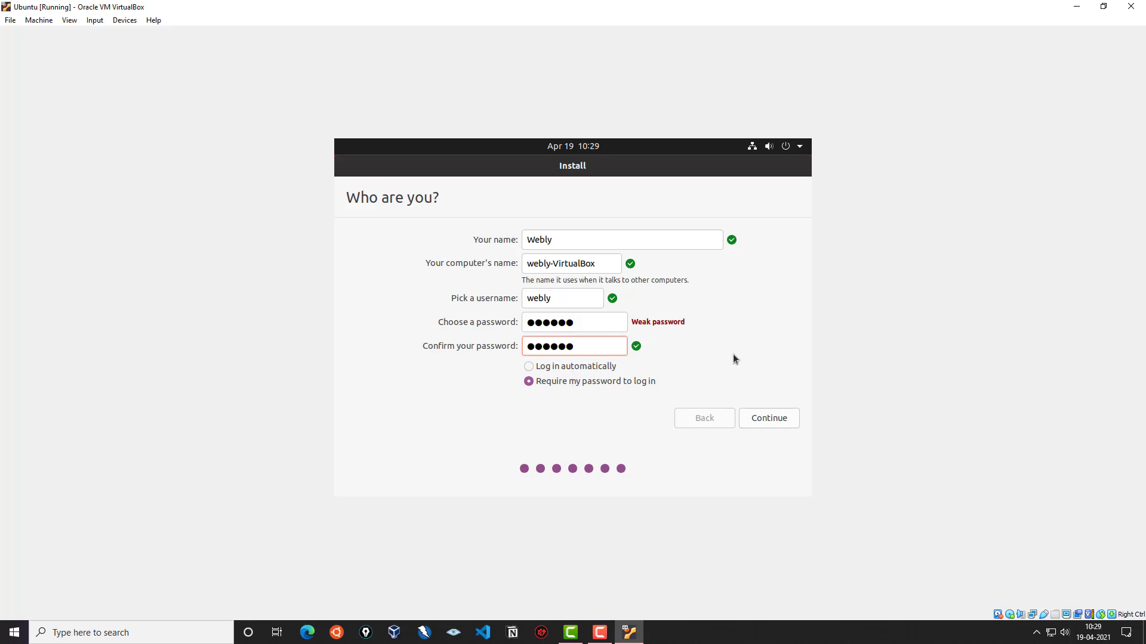
Try automatic login, switch back to Require my password to log in, and accept the account details
click(597, 369)
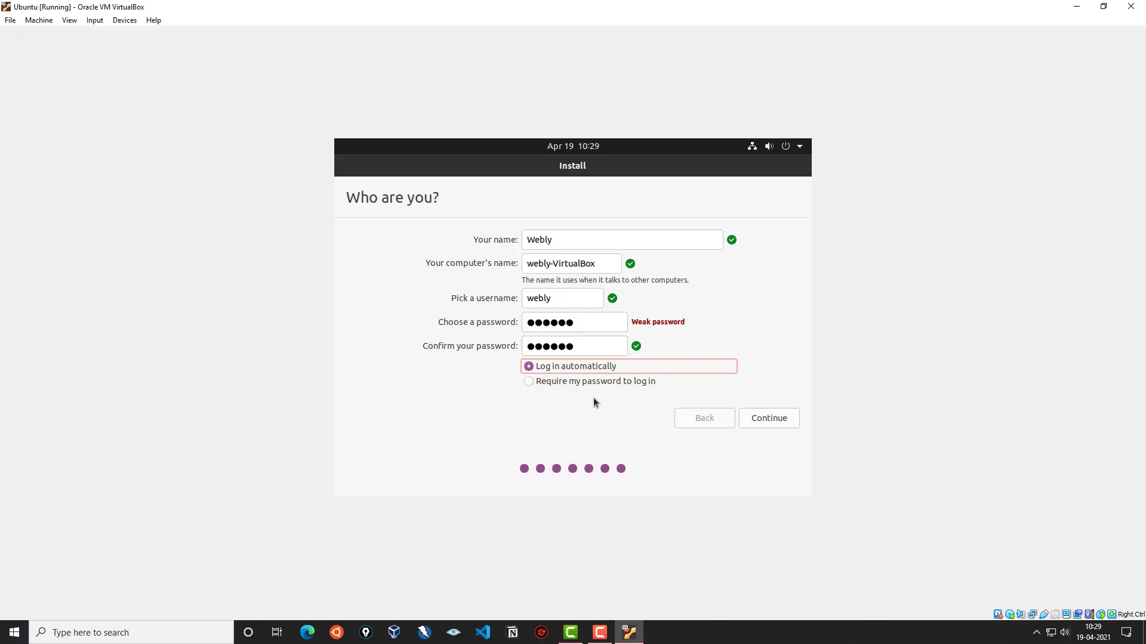
click(597, 382)
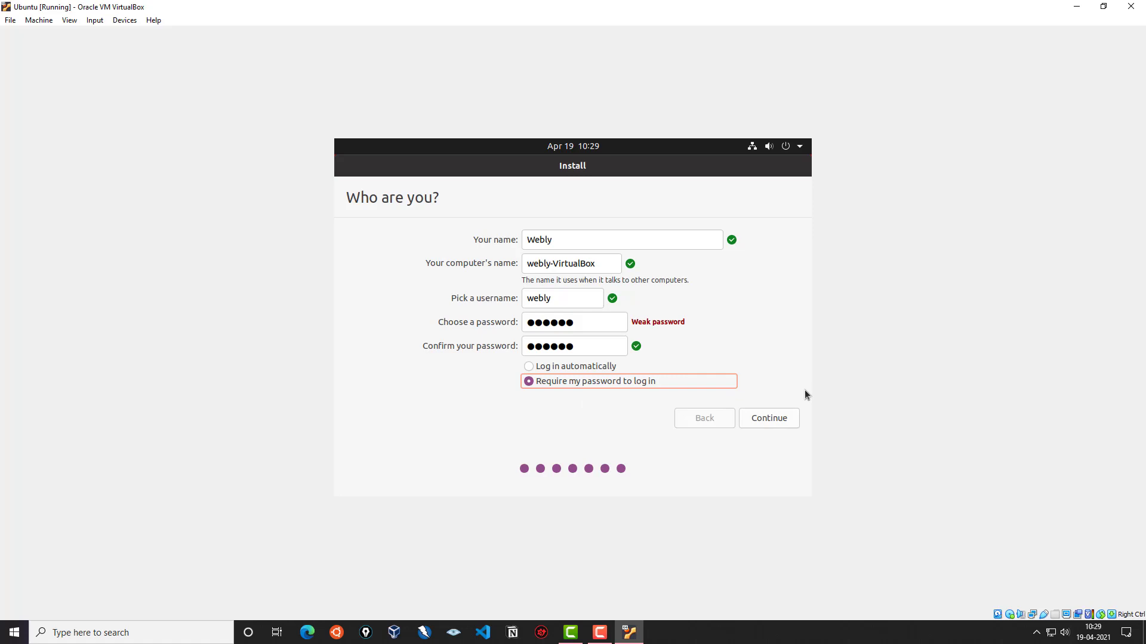
click(783, 421)
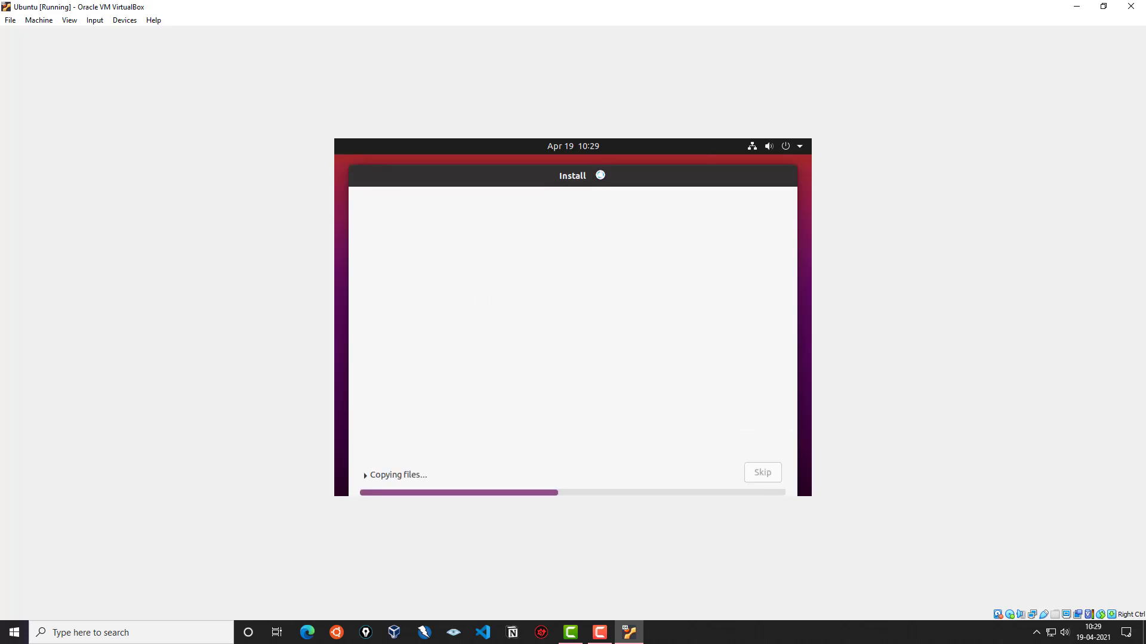
Move the installer window slightly up during copying, and restart the virtual machine once the installation is complete
drag(598, 174, 600, 165)
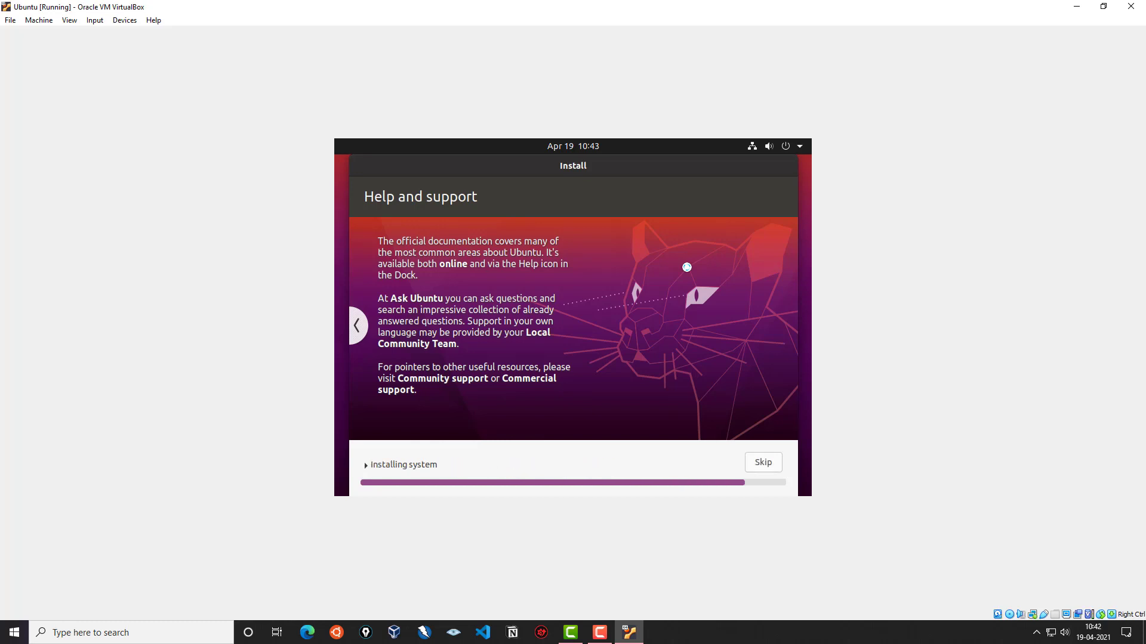
click(699, 458)
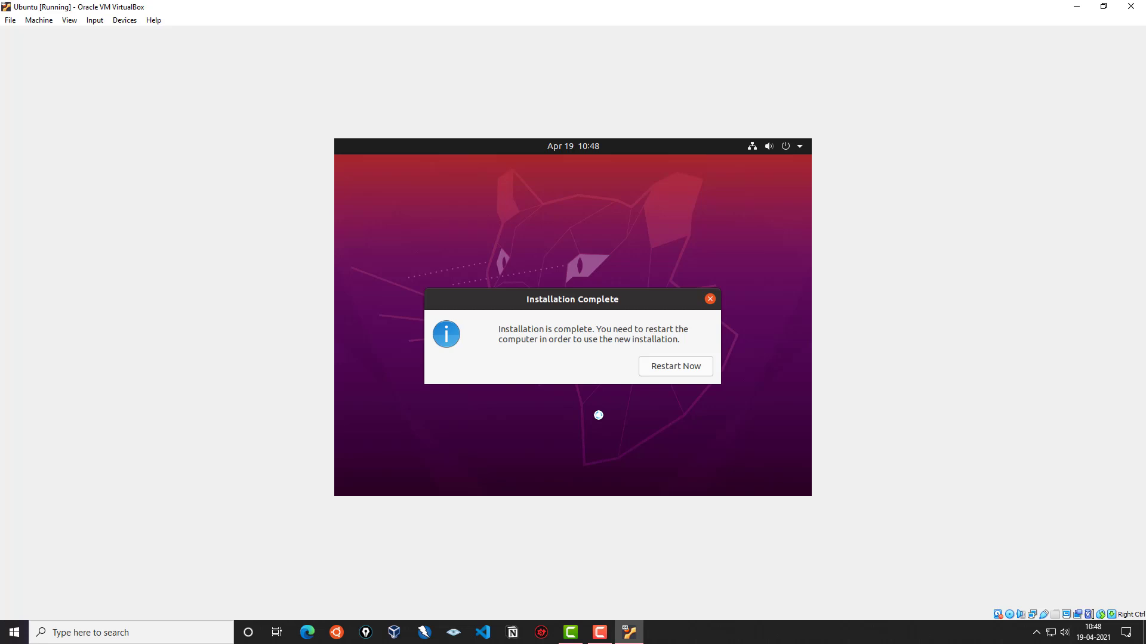
click(671, 371)
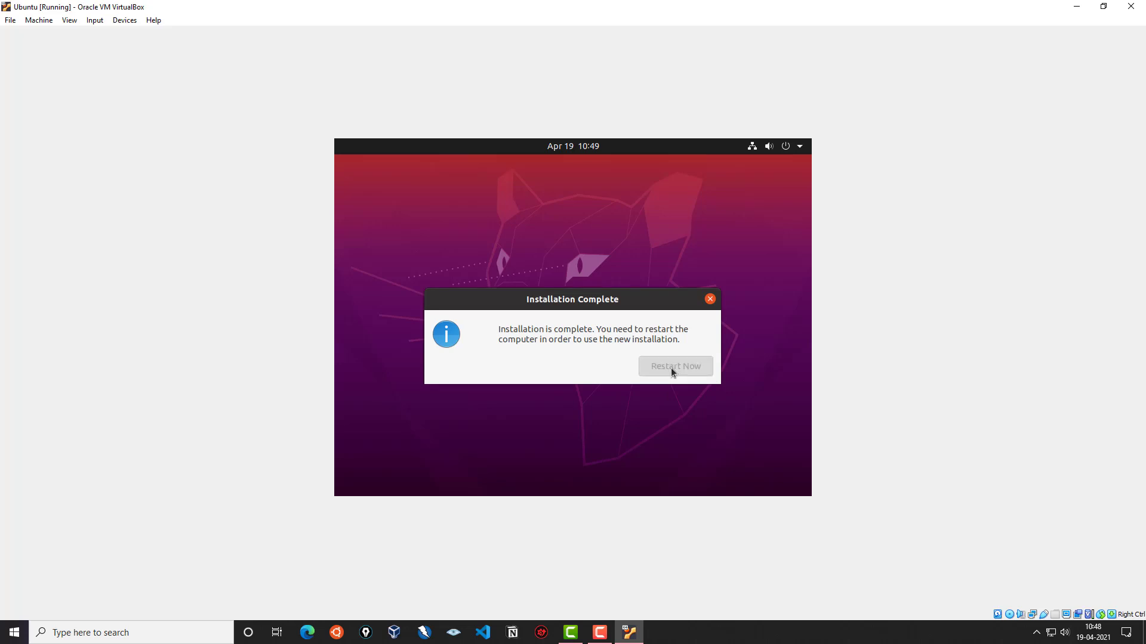